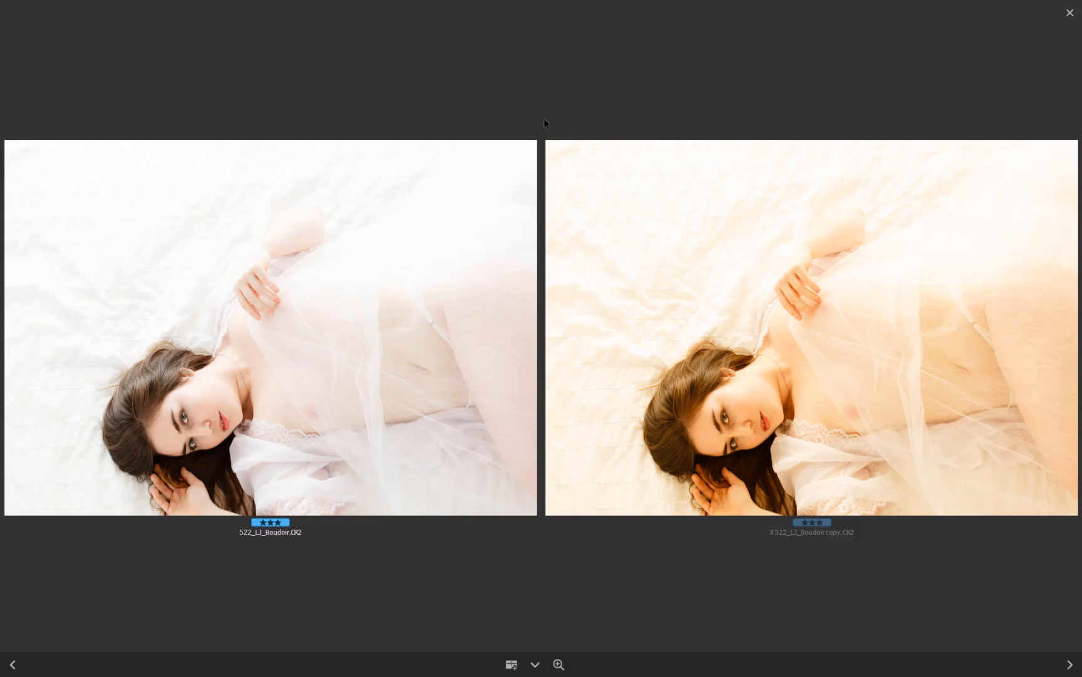
Close the full-screen comparison and delete the duplicate photo X 522_LJ_Boudoir copy.CR2.
key(Escape)
scroll(436, 401, down, 3)
scroll(436, 401, up, 3)
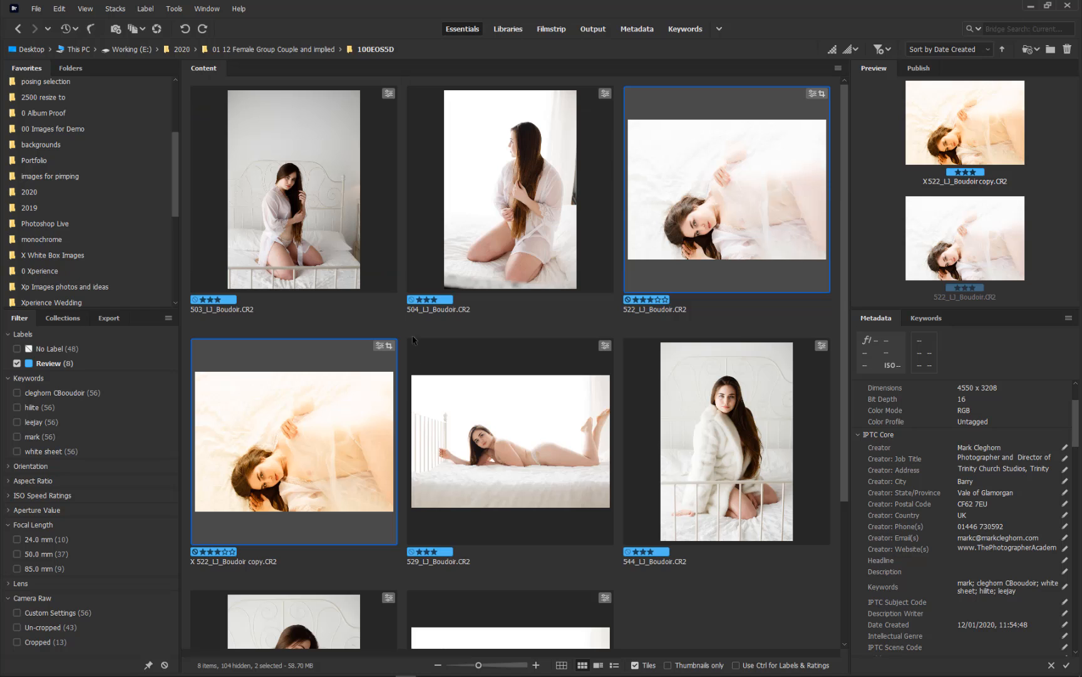
click(310, 443)
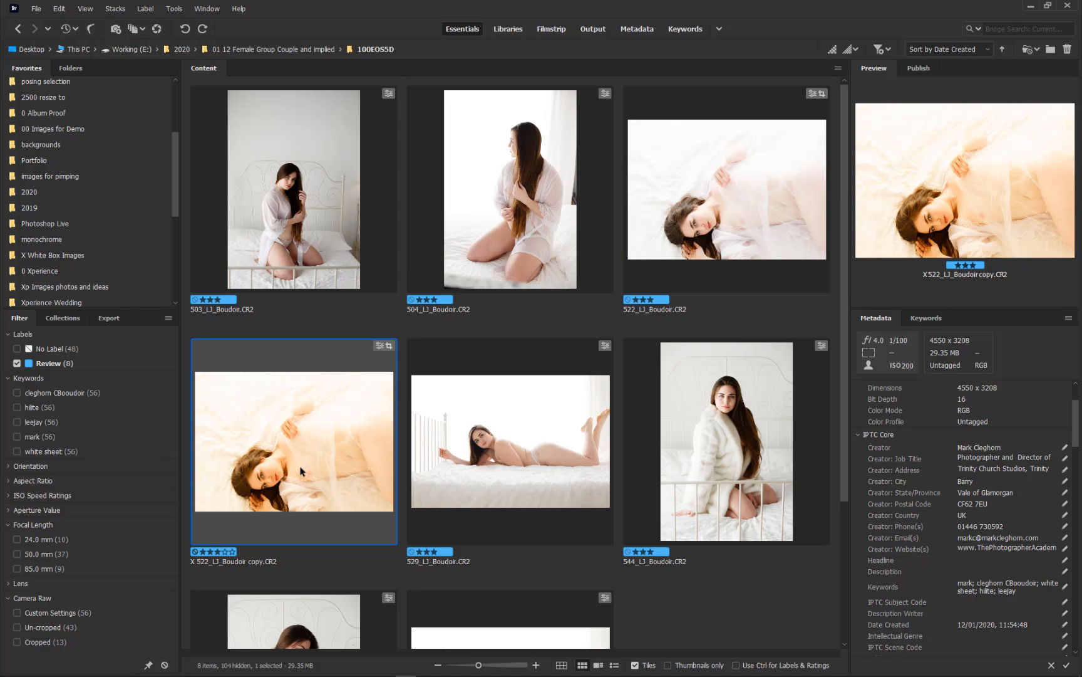
key(Delete)
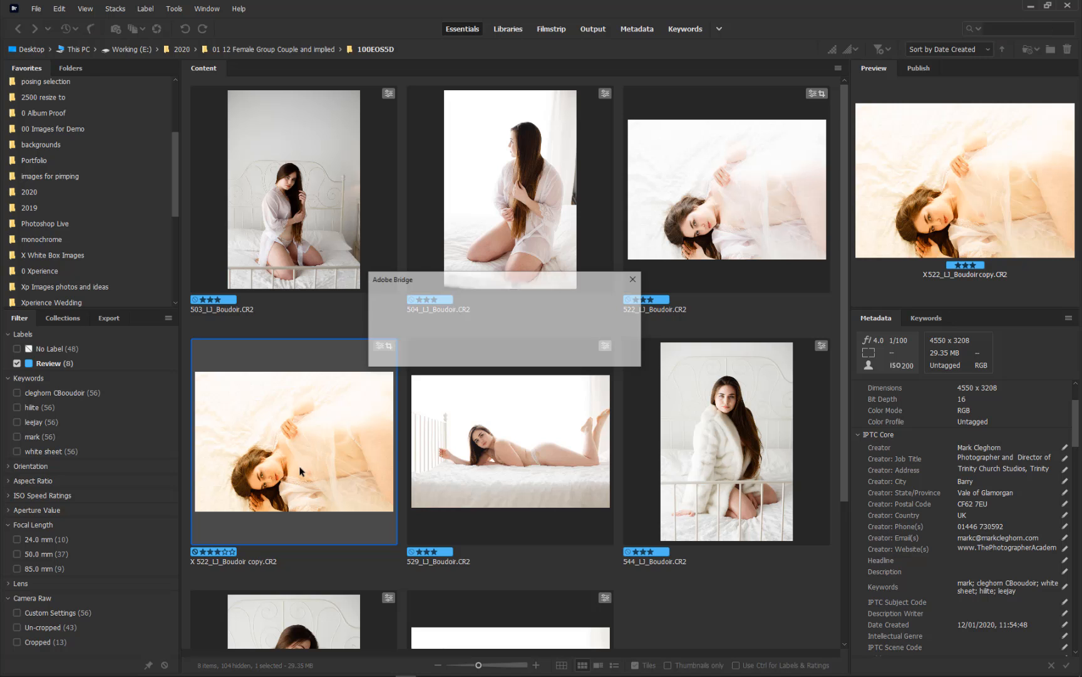
click(509, 353)
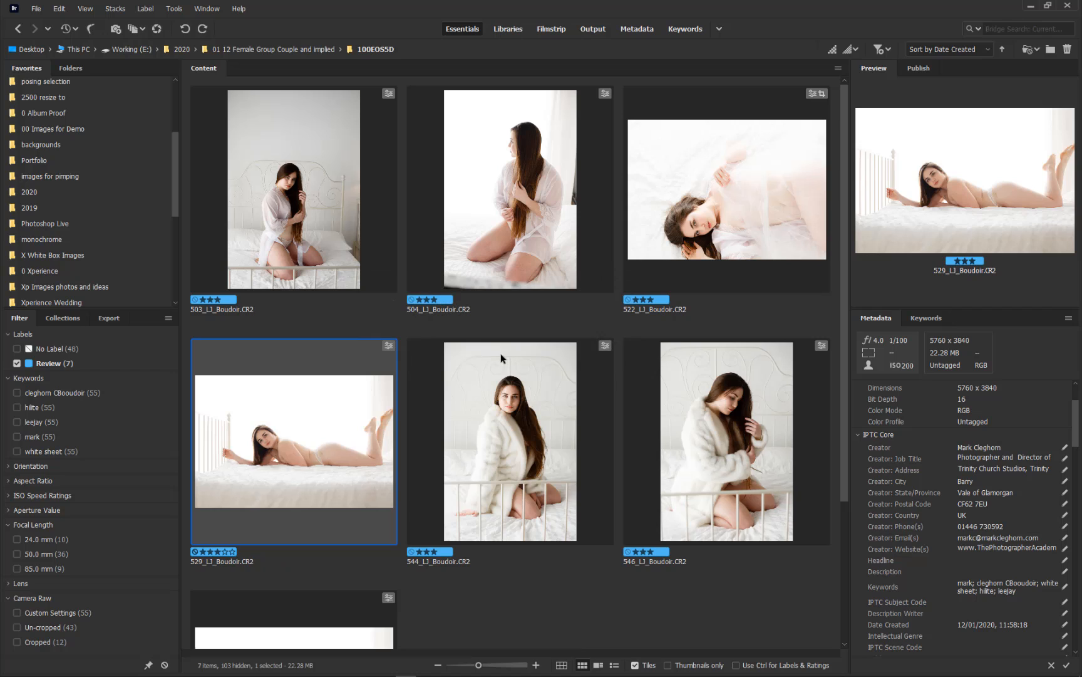
Examine 503_LJ_Boudoir.CR2 in a full-screen preview and return to the thumbnails.
click(299, 222)
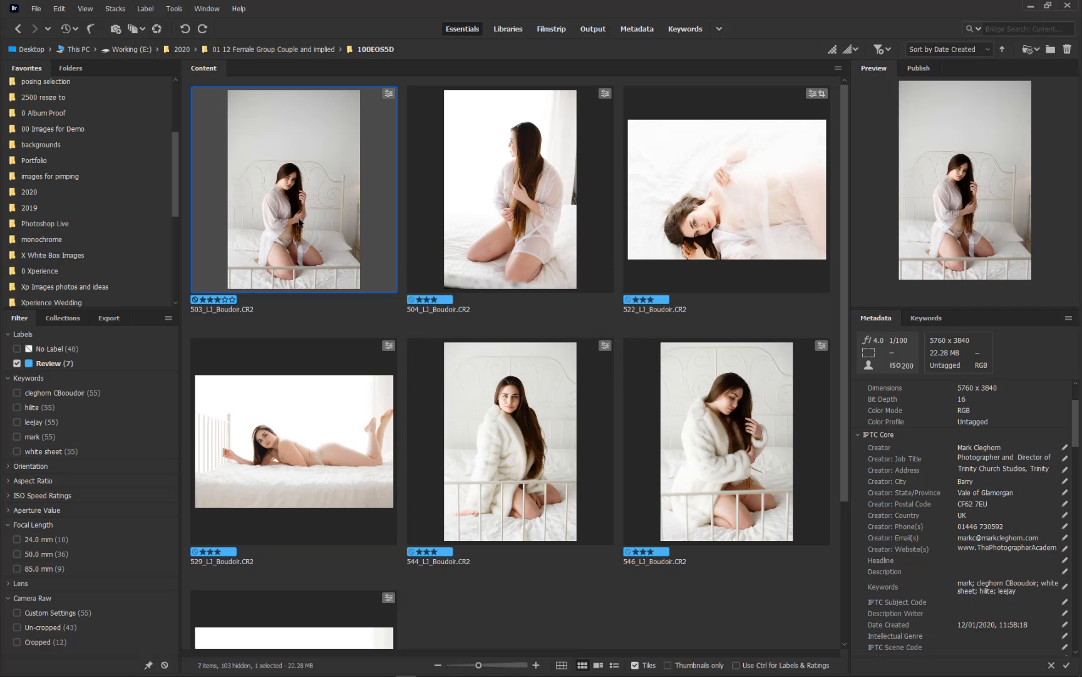
key(space)
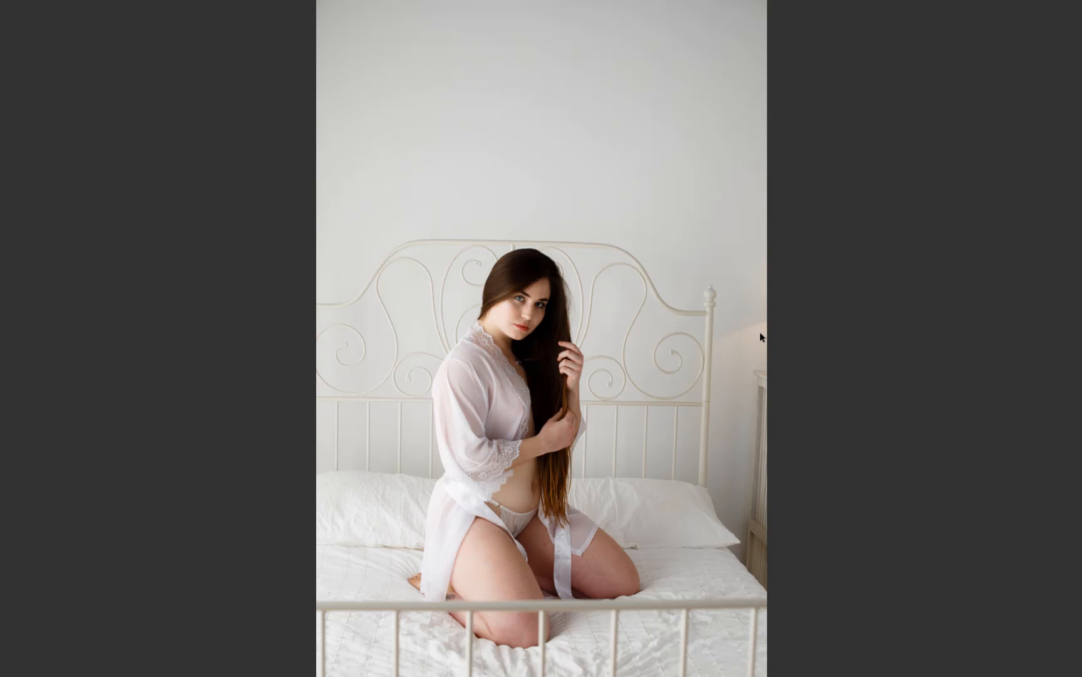
click(596, 197)
click(597, 197)
key(space)
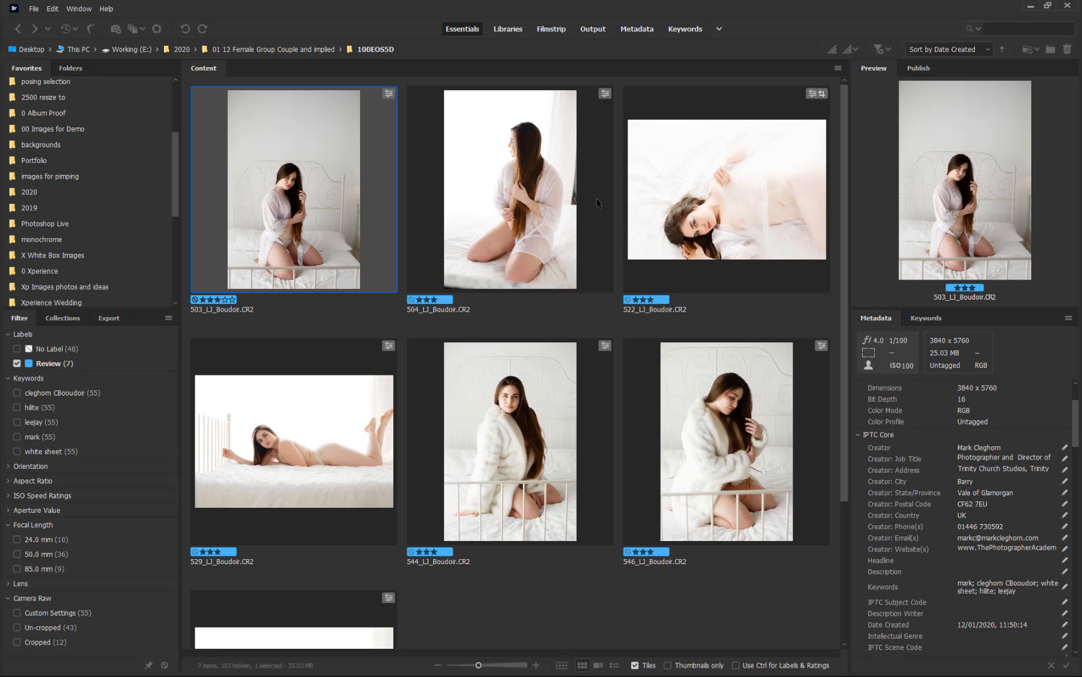
Open all seven photos labelled Review together in Camera Raw and show the Basic adjustments.
scroll(339, 551, down, 4)
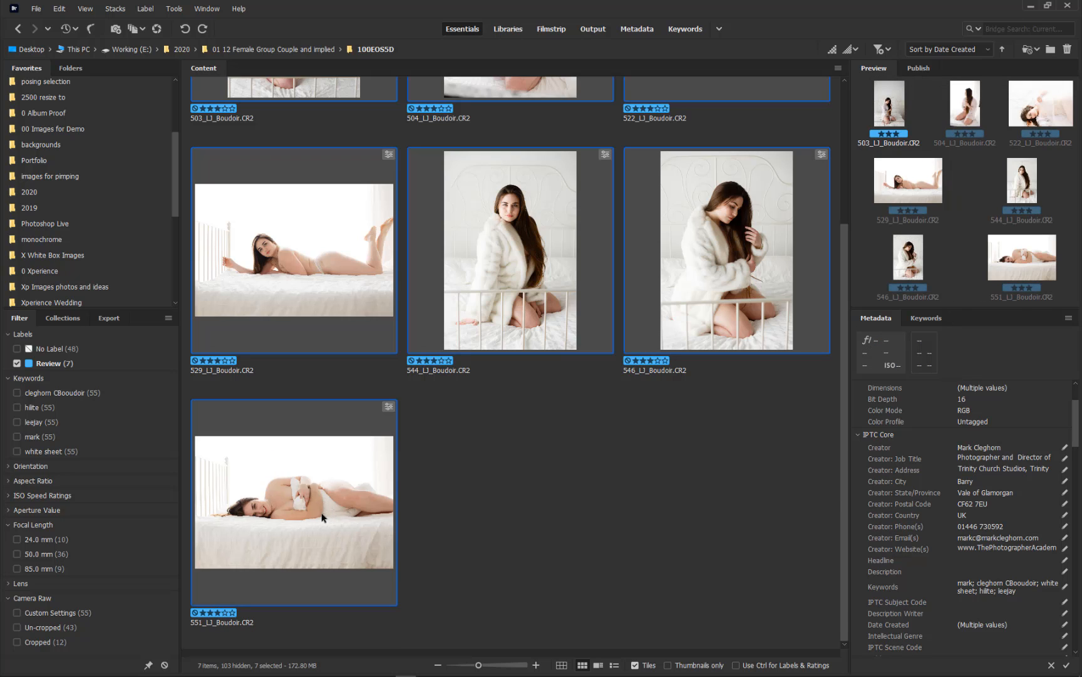
double_click(344, 488)
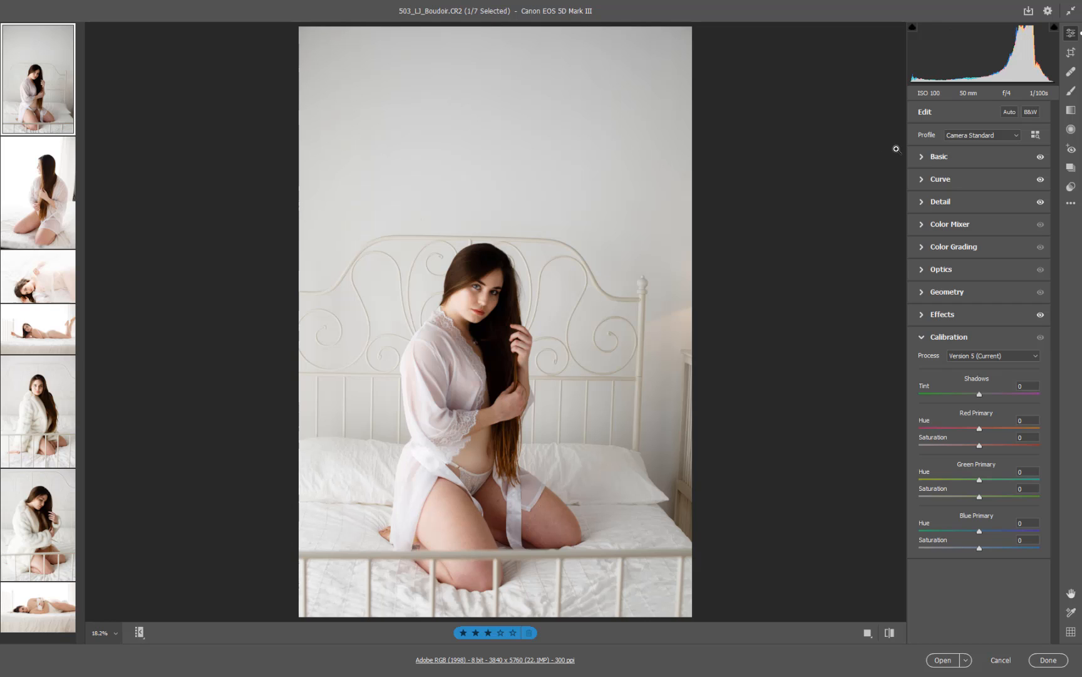
click(922, 157)
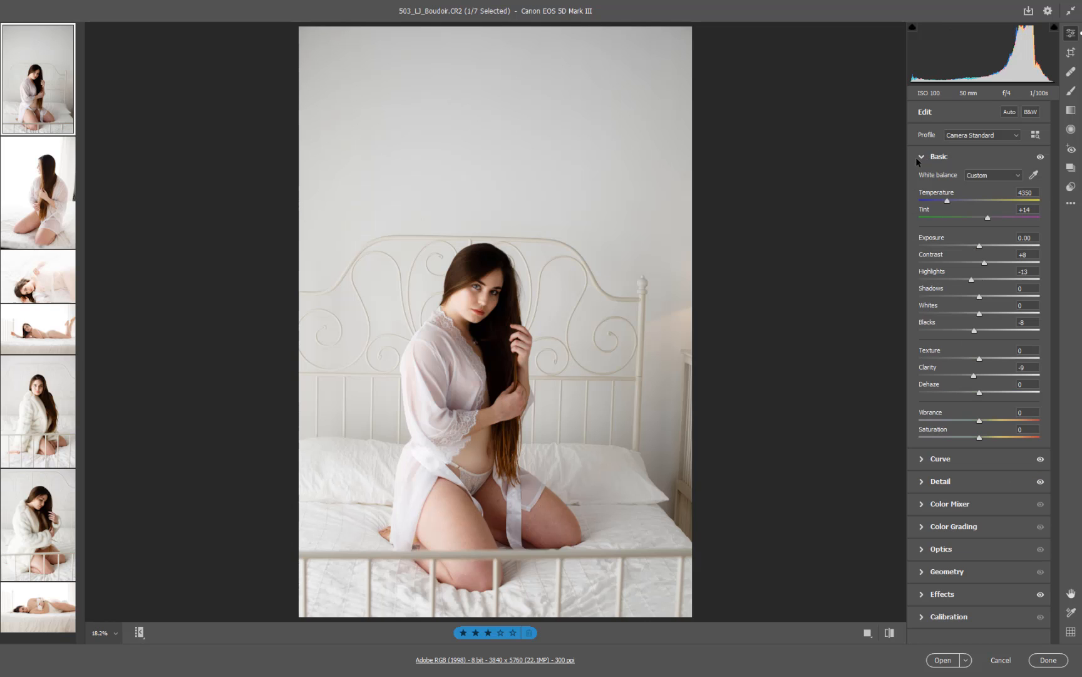
Select all seven photos in the filmstrip.
mouse_move(2, 125)
mouse_move(38, 146)
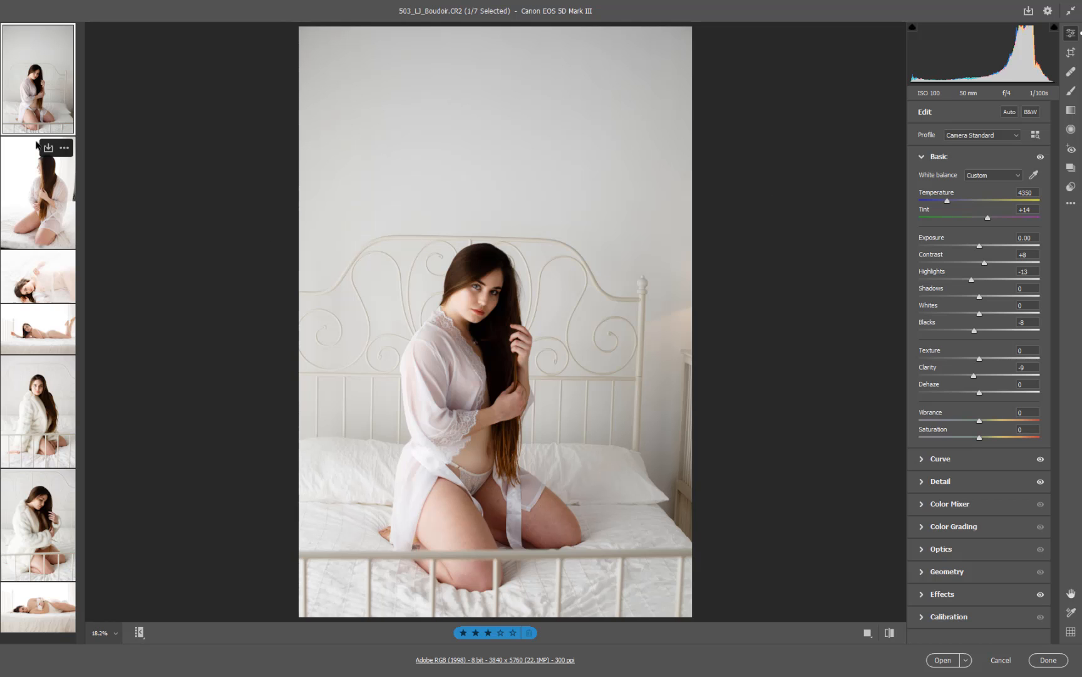
key(ctrl+a)
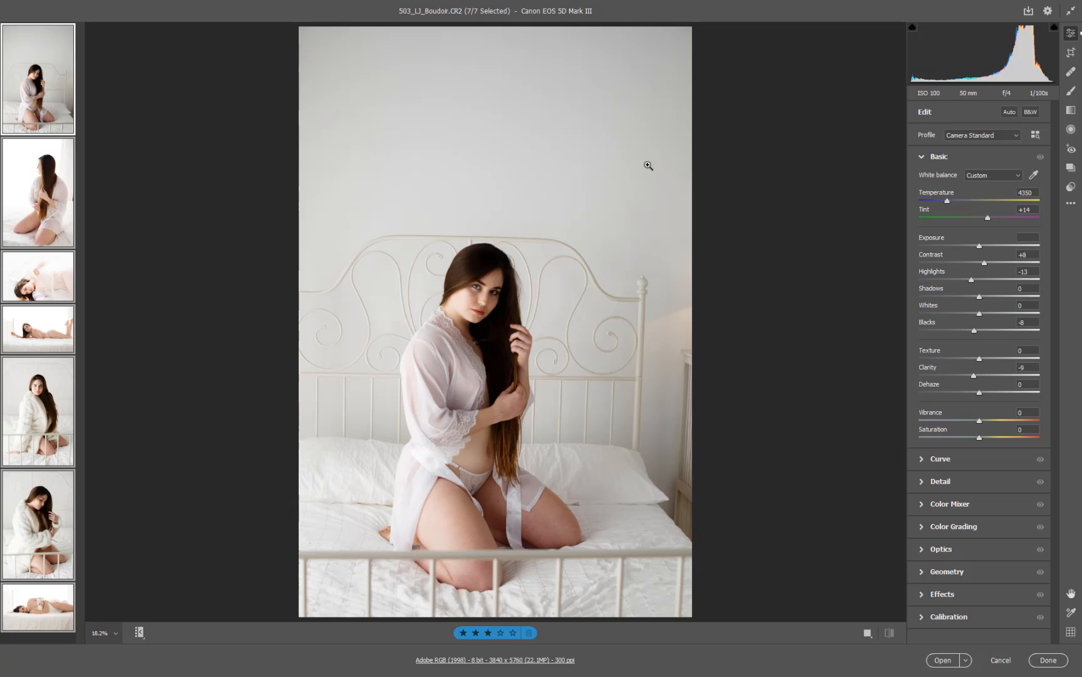
mouse_move(47, 282)
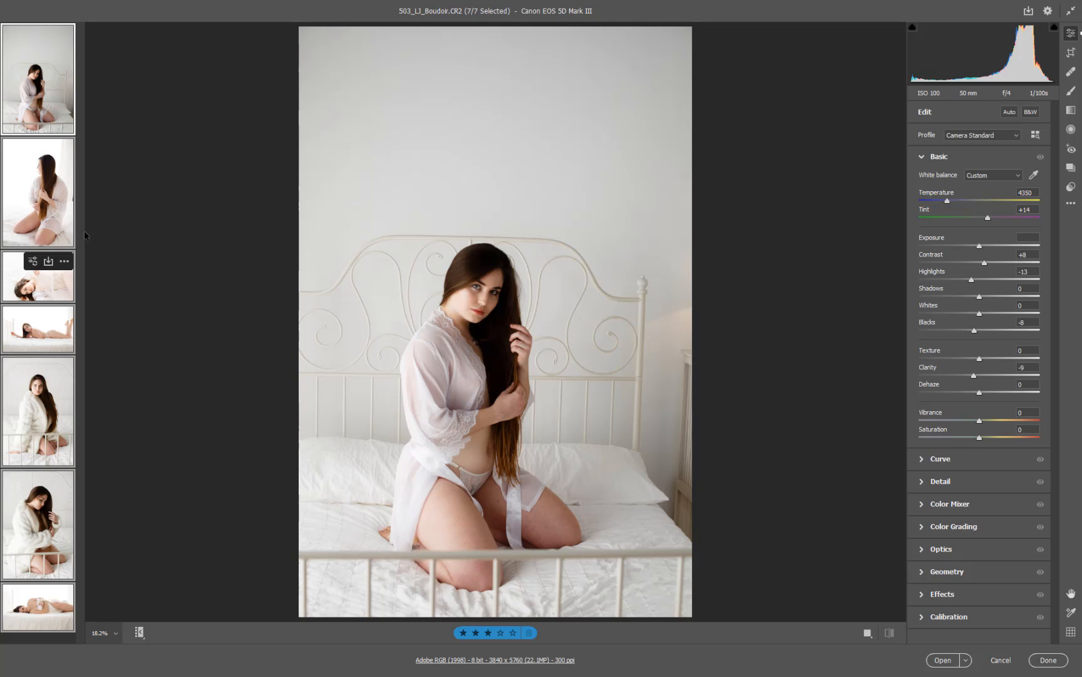
Go through the seven photos one by one from 503_LJ_Boudoir.CR2, comparing their white balance, exposure and other Basic settings.
click(60, 127)
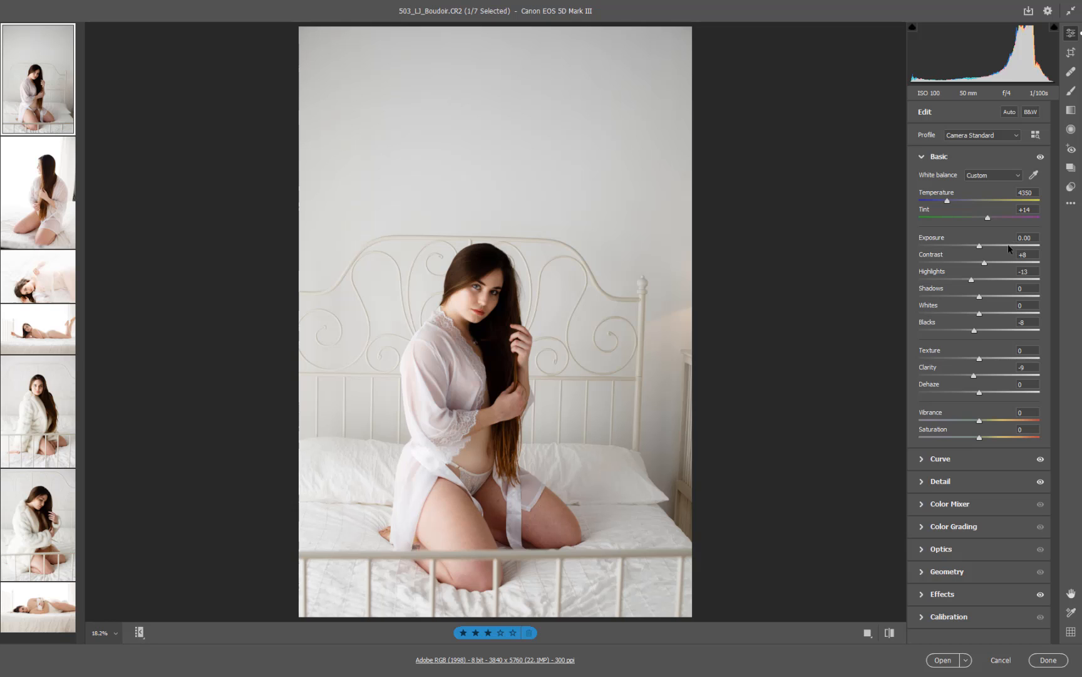
key(Down)
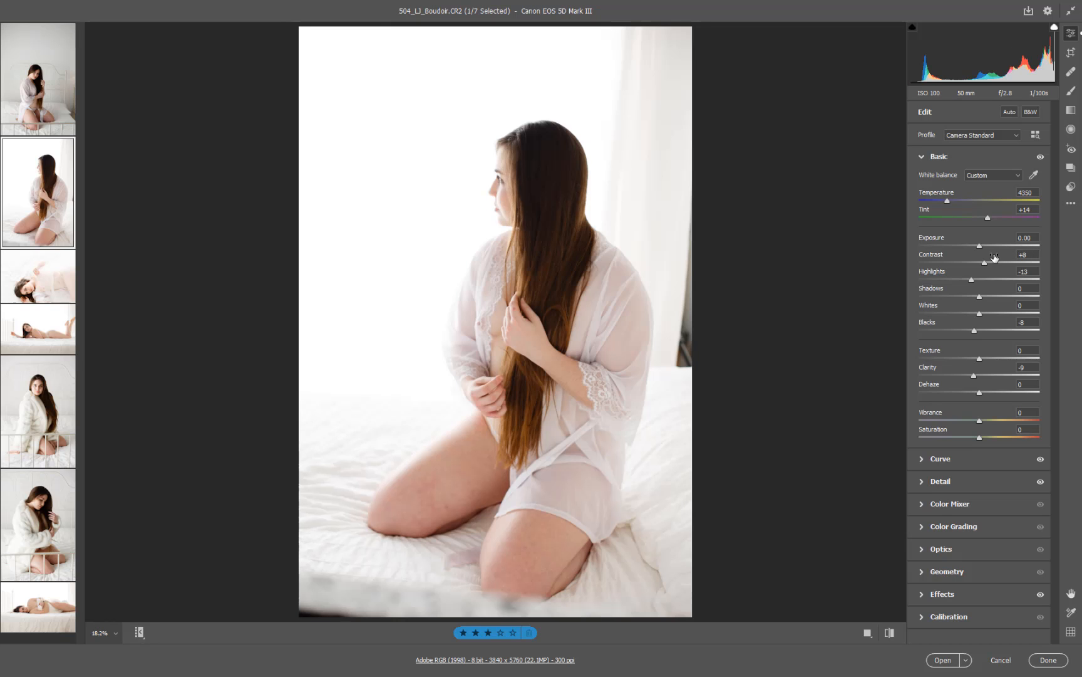
key(Down)
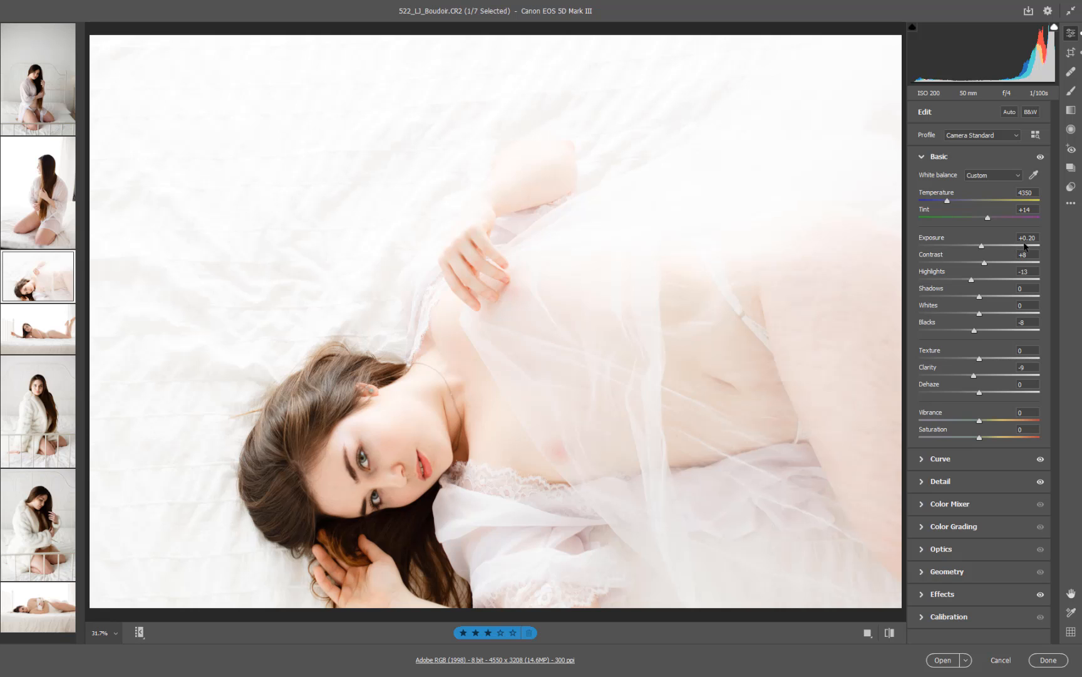
key(Down)
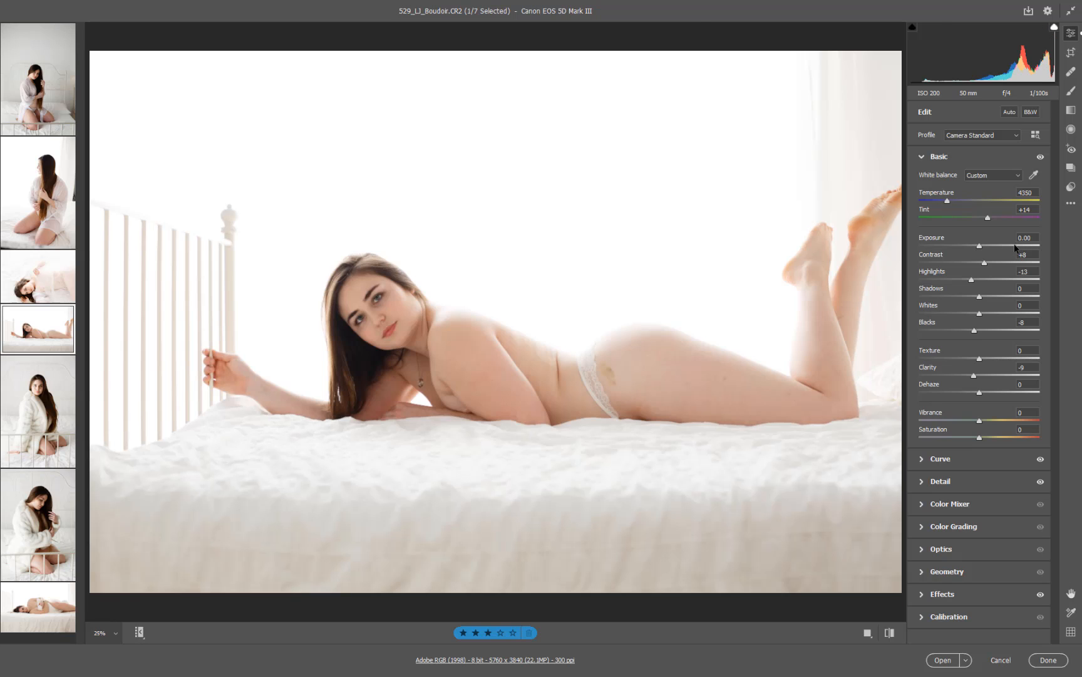
key(Down)
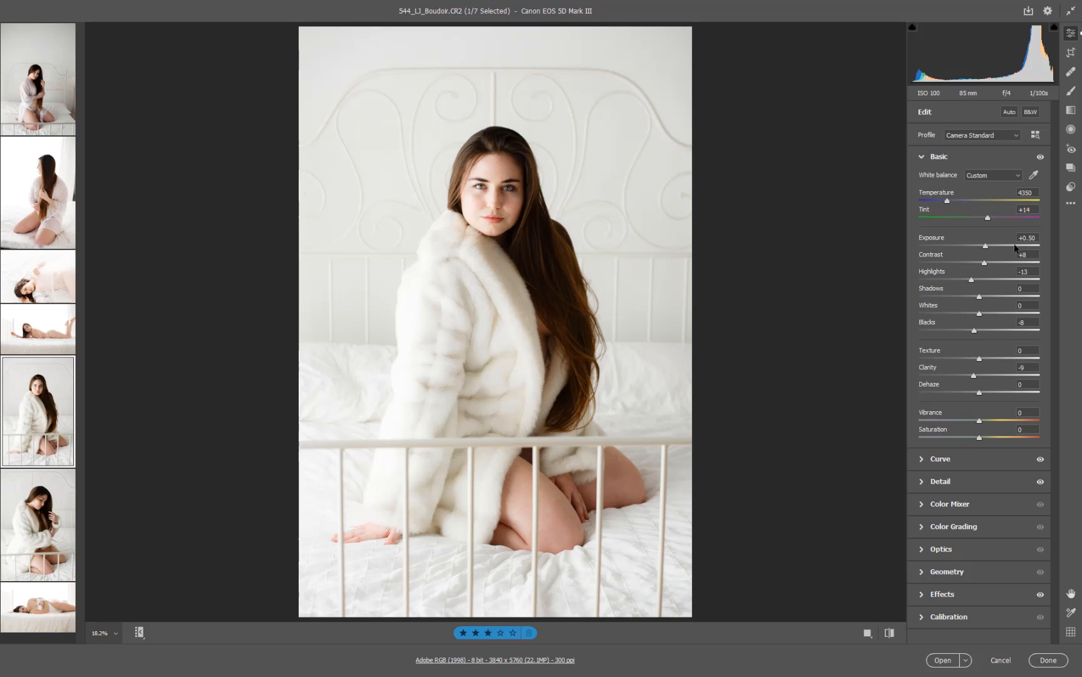
key(Down)
key(Down)
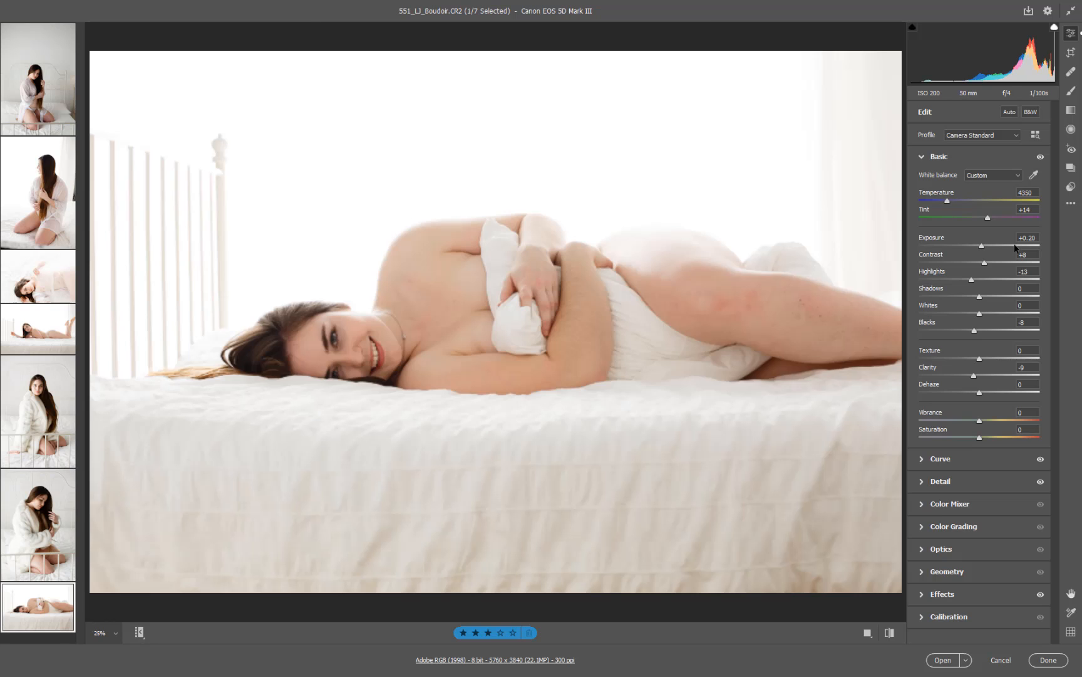
key(Down)
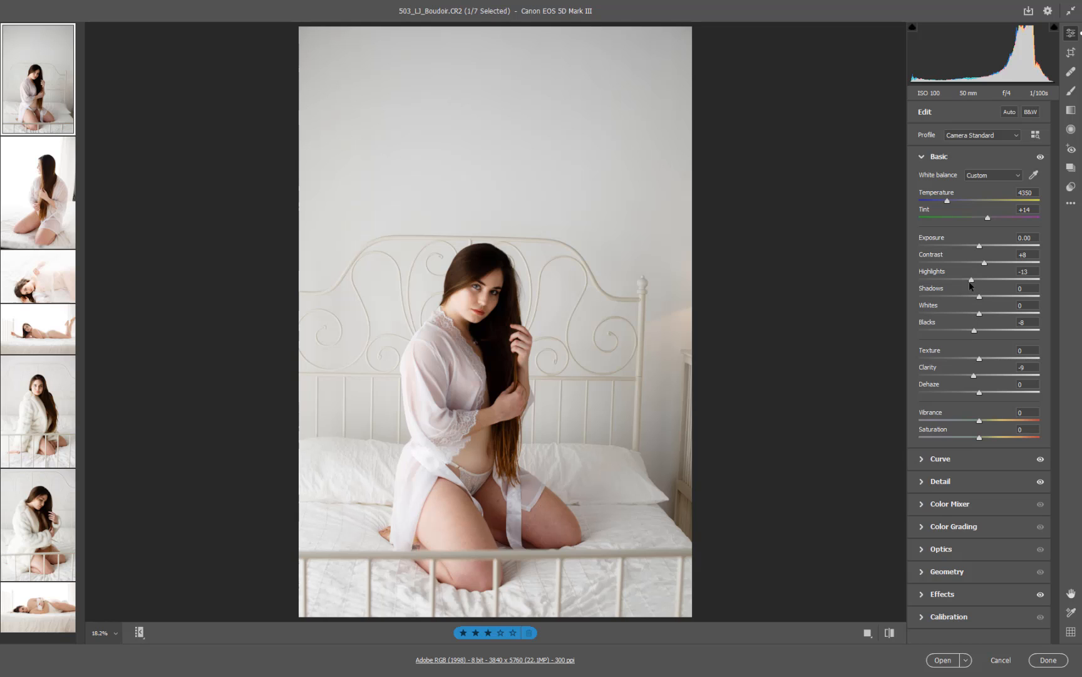
Try Highlights at 13 and a different Whites value on 503_LJ_Boudoir.CR2, restoring Highlights to -13 and Whites to its default.
mouse_move(971, 281)
mouse_down()
mouse_move(991, 281)
mouse_move(973, 284)
mouse_up()
text(13)
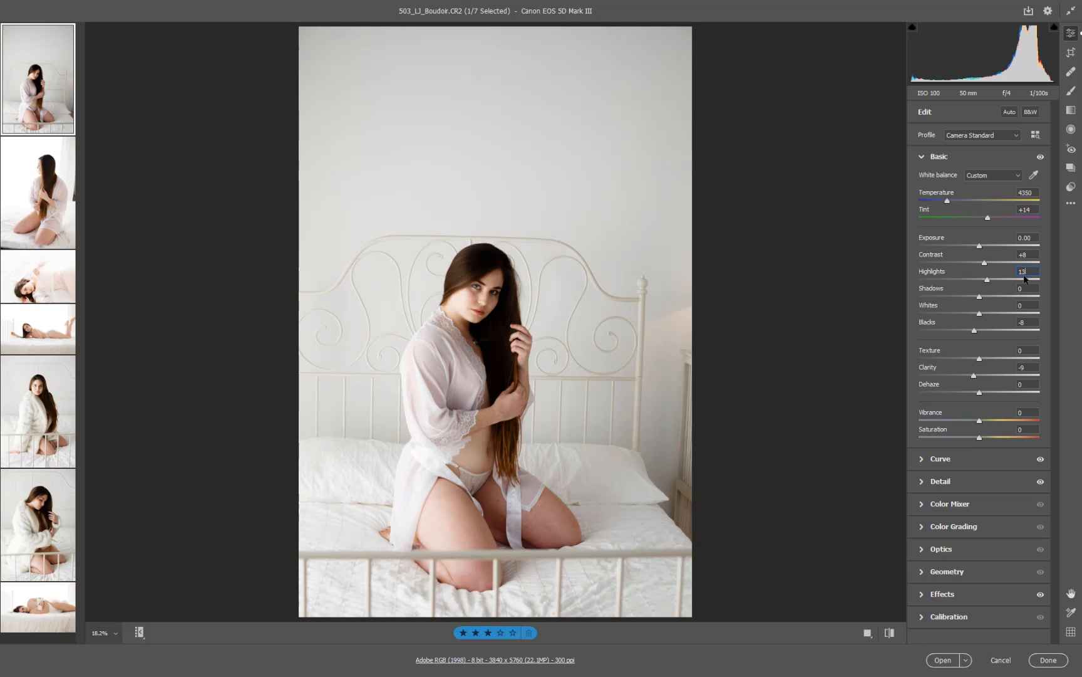
drag(1027, 273, 988, 273)
text(-13)
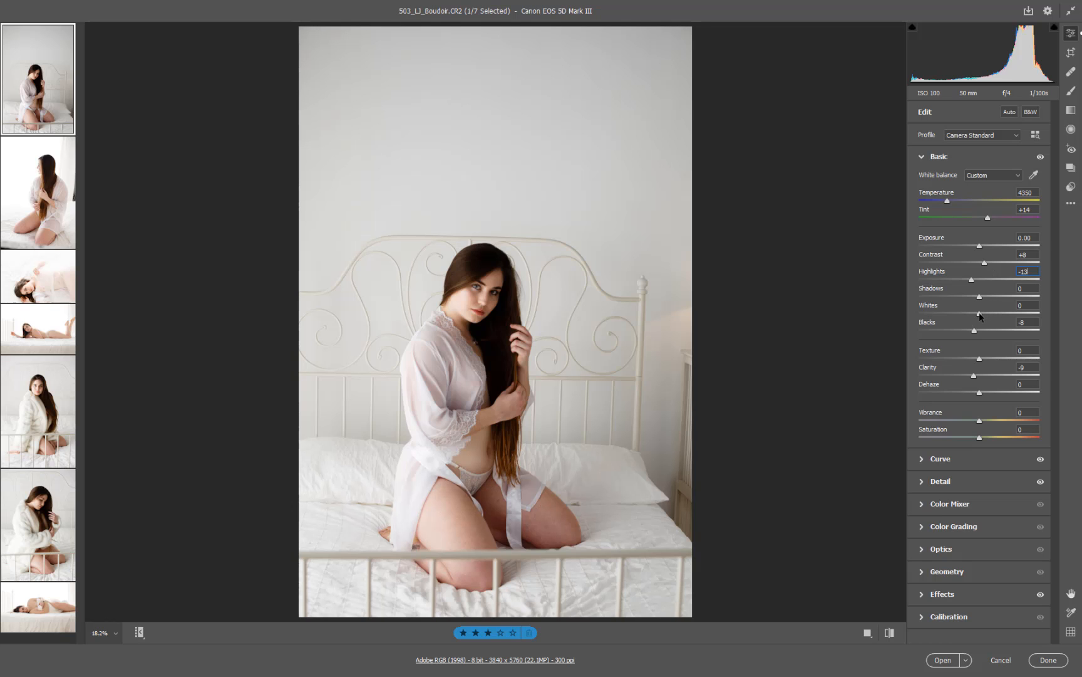
drag(981, 317, 913, 325)
double_click(938, 304)
Apply the user preset 00--Re-Set-All_2020 to all seven photos and return to the Edit adjustments.
mouse_move(48, 47)
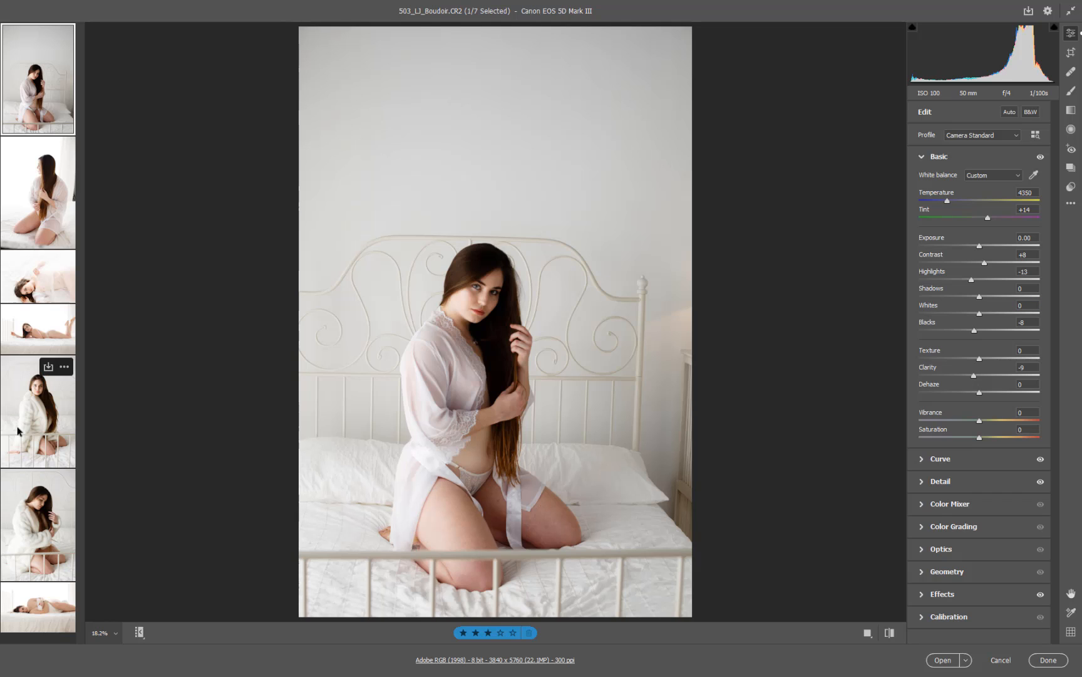
shift+click(47, 617)
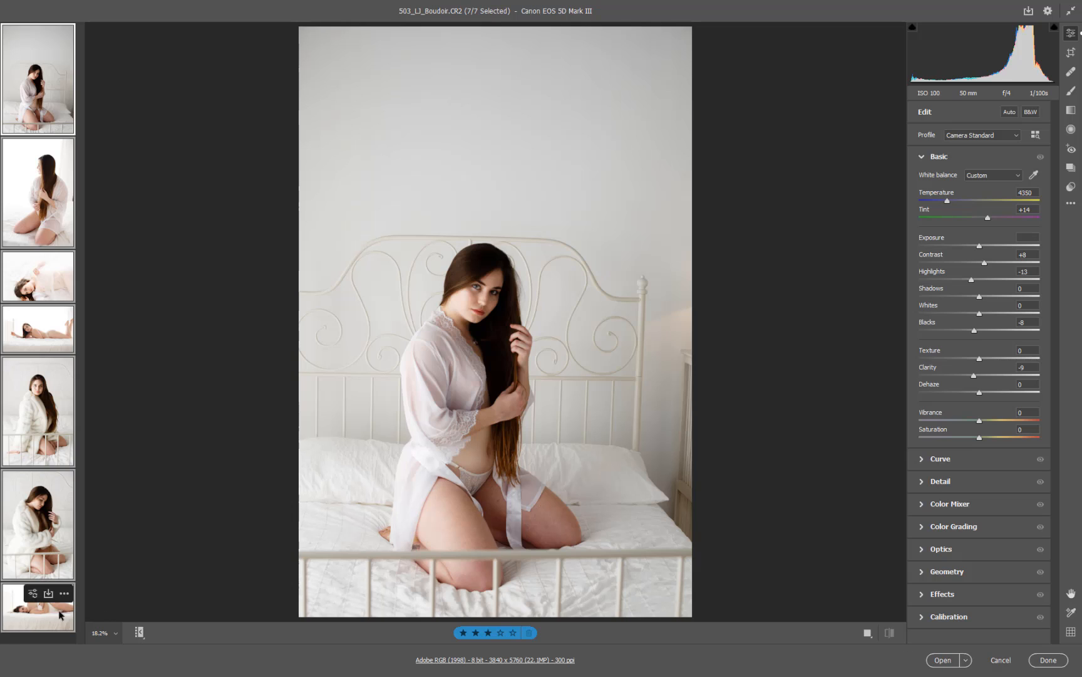
click(1071, 187)
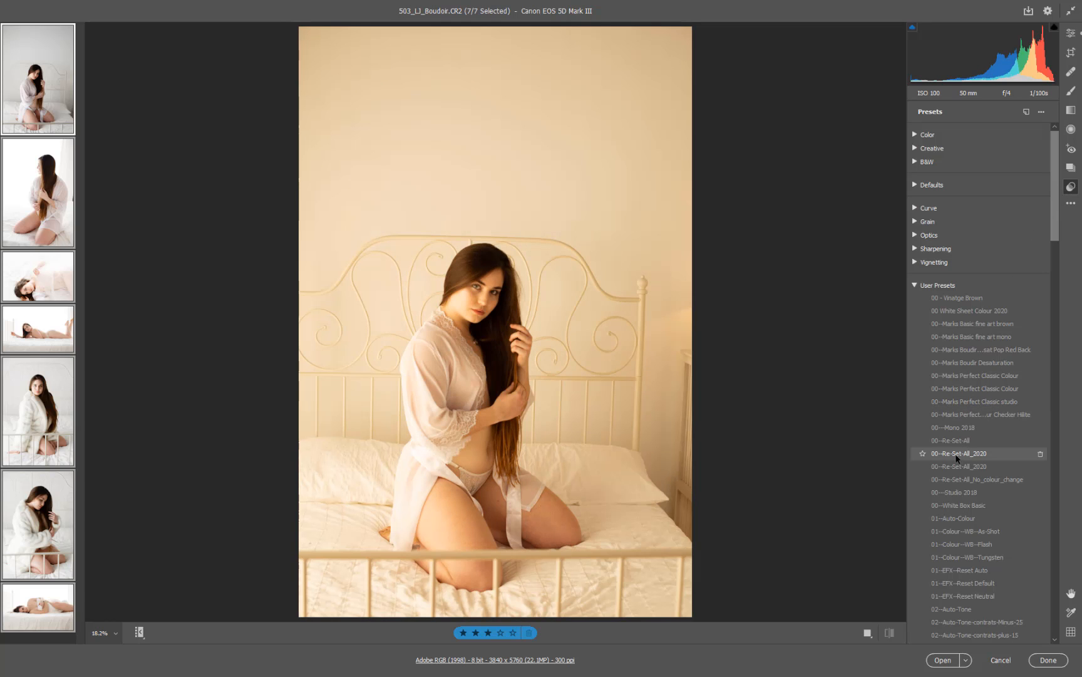
click(957, 458)
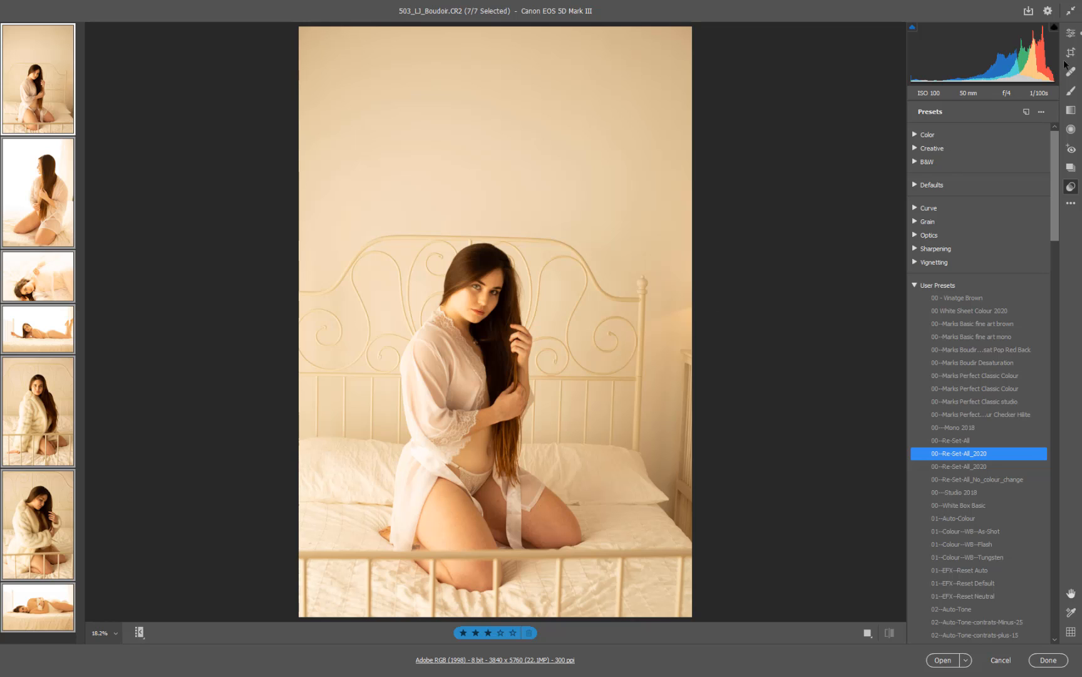
click(1071, 33)
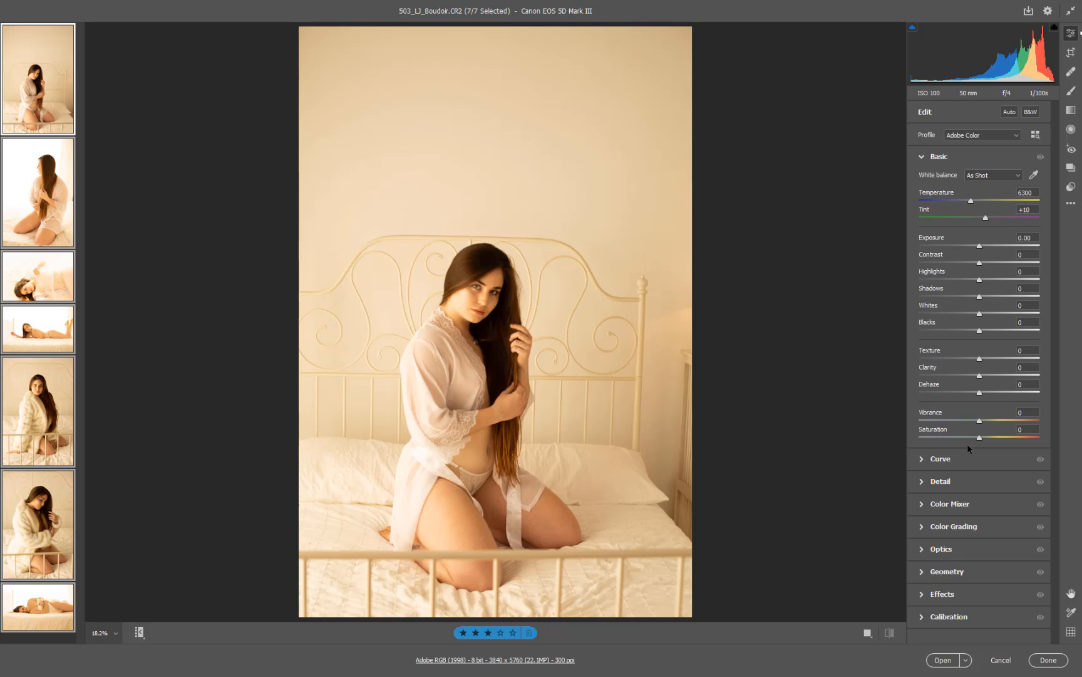
Neutralize the white balance of only 503_LJ_Boudoir.CR2 by sampling the wall, headboard and pillow areas, with Temperature 4350 and Tint 14.
click(57, 109)
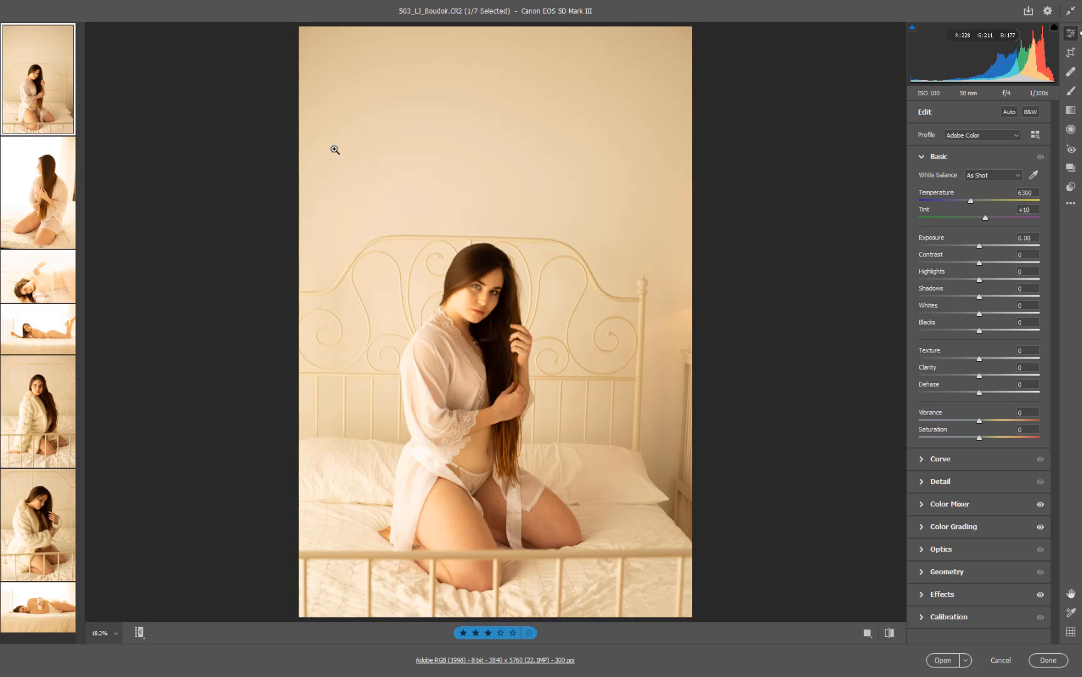
click(1032, 178)
click(376, 305)
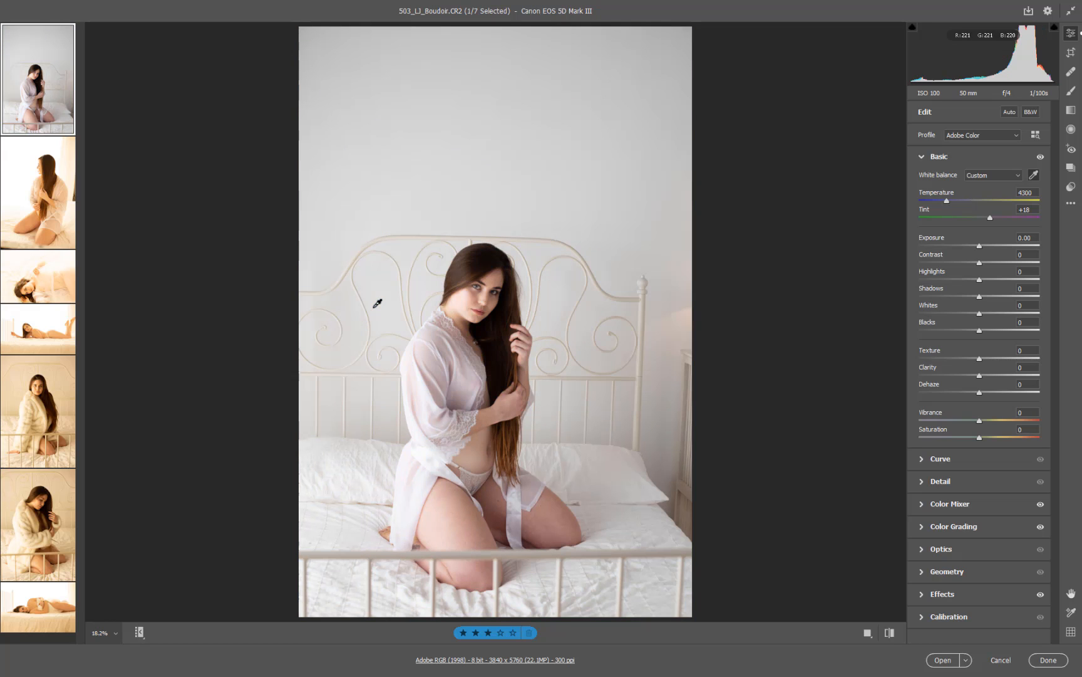
click(360, 240)
click(374, 304)
click(330, 310)
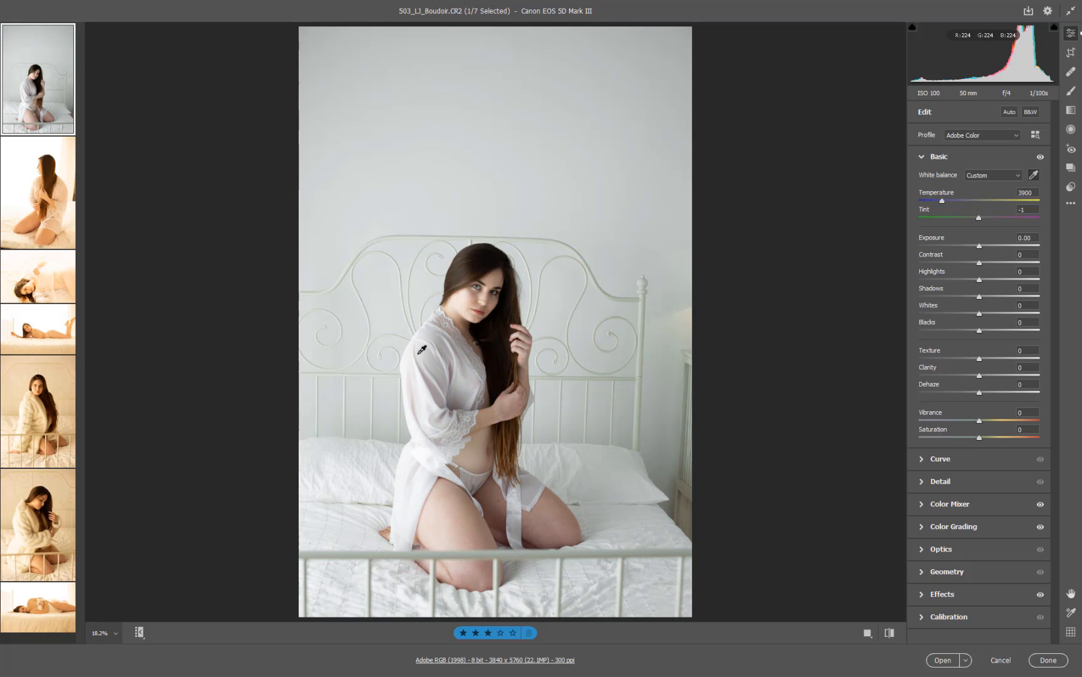
click(333, 469)
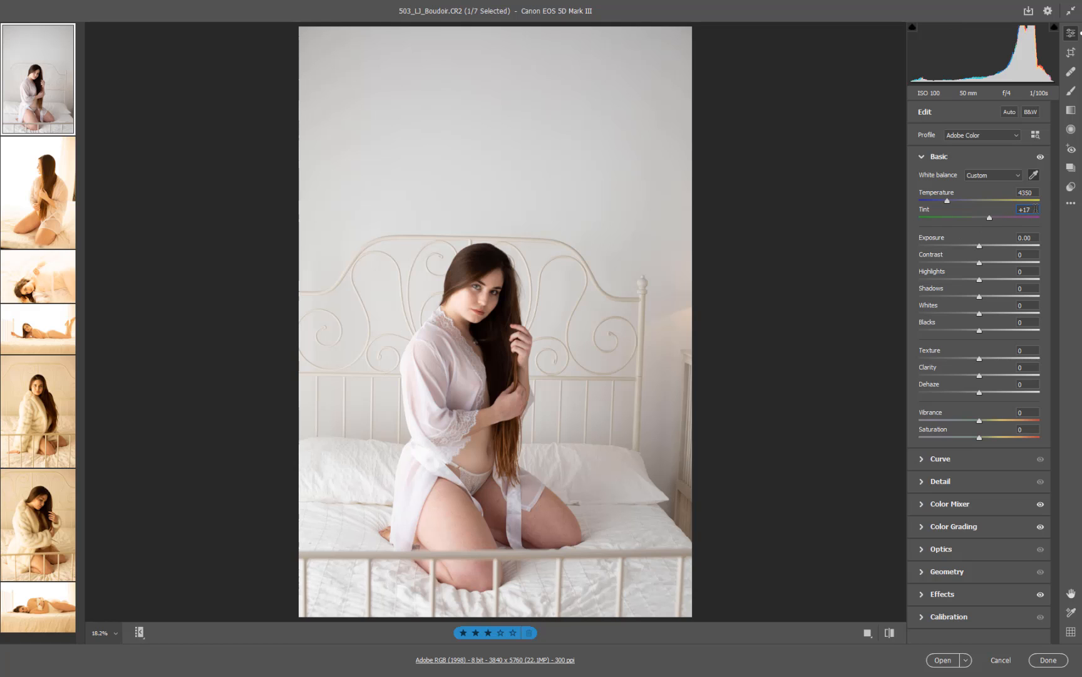
drag(1036, 209, 1028, 209)
text(14)
White-balance 504_LJ_Boudoir.CR2 from the white bedding, reaching Temperature 4200 and Tint +13, and lower Exposure to -0.15.
click(70, 179)
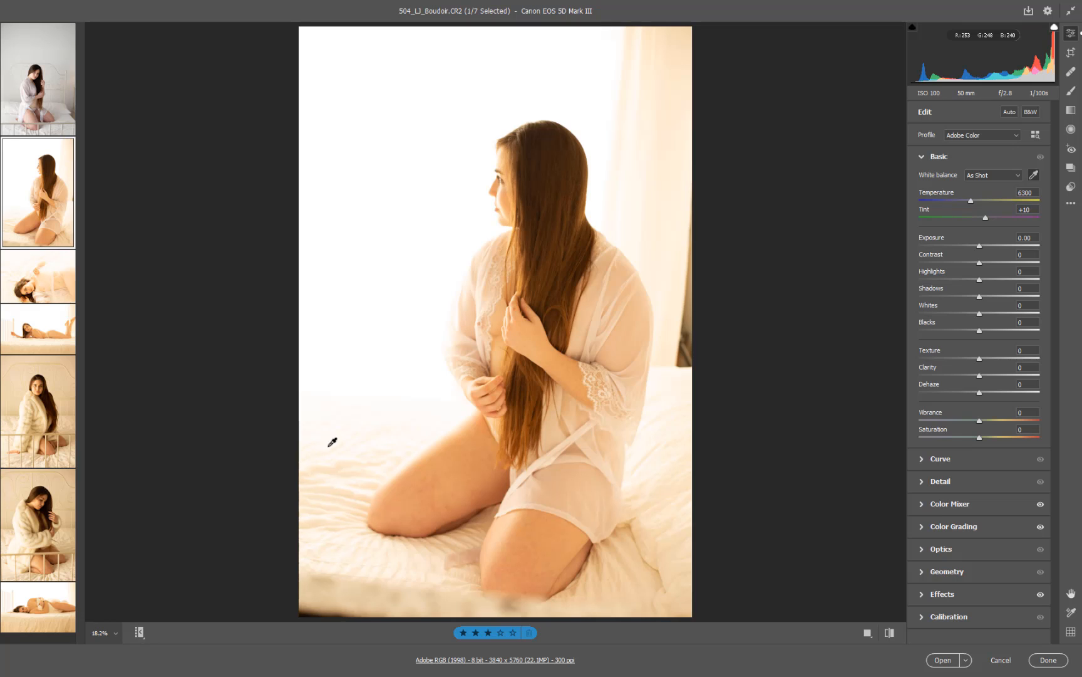
click(350, 459)
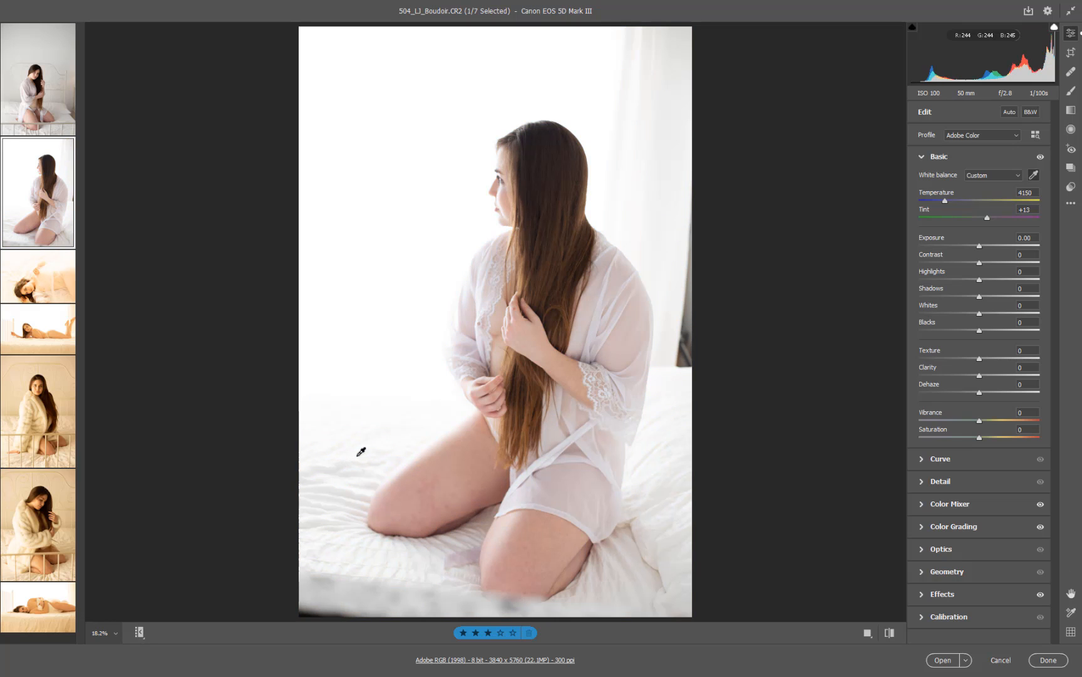
click(386, 448)
click(329, 456)
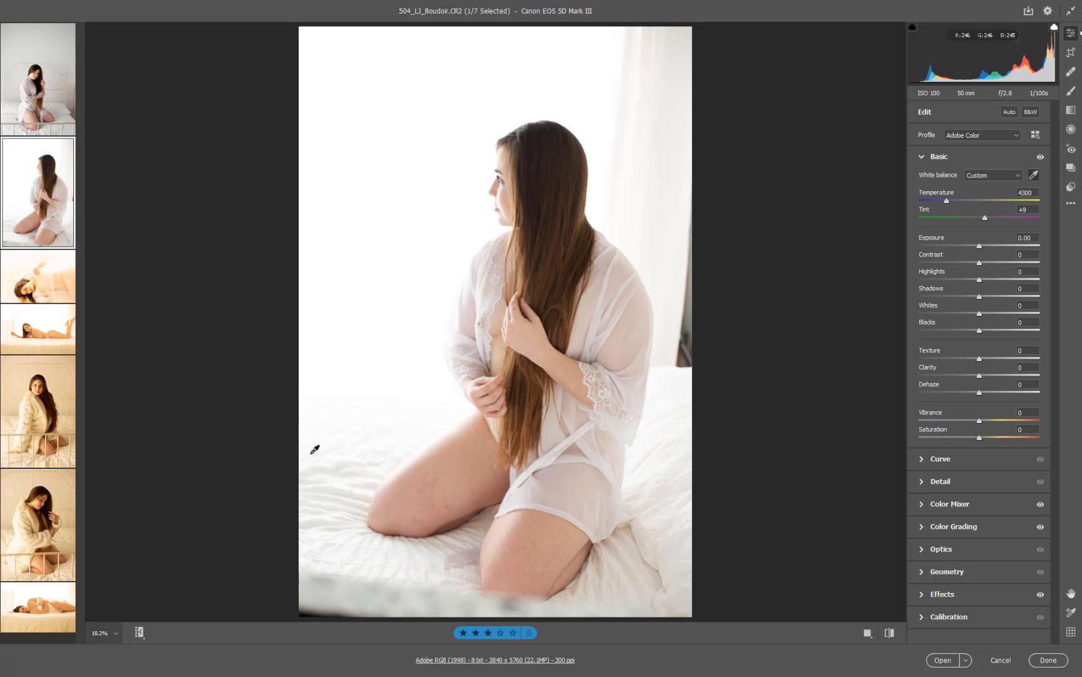
click(667, 438)
click(974, 246)
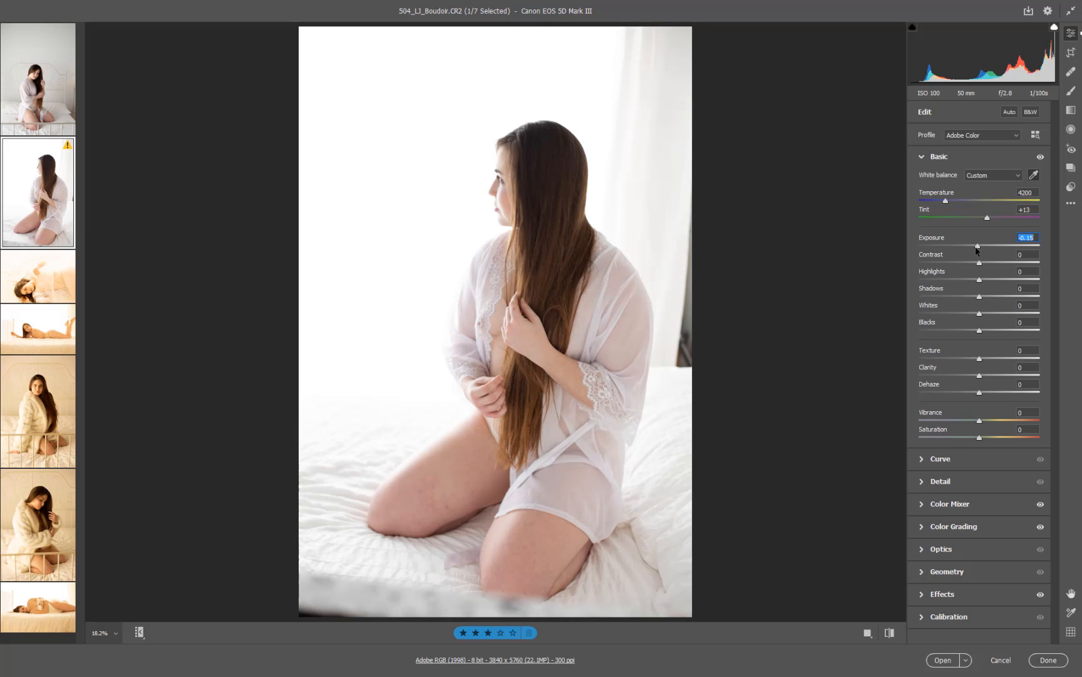
Try Exposure at -0.35 on 504_LJ_Boudoir.CR2 and reset it to 0.00.
drag(973, 246, 973, 247)
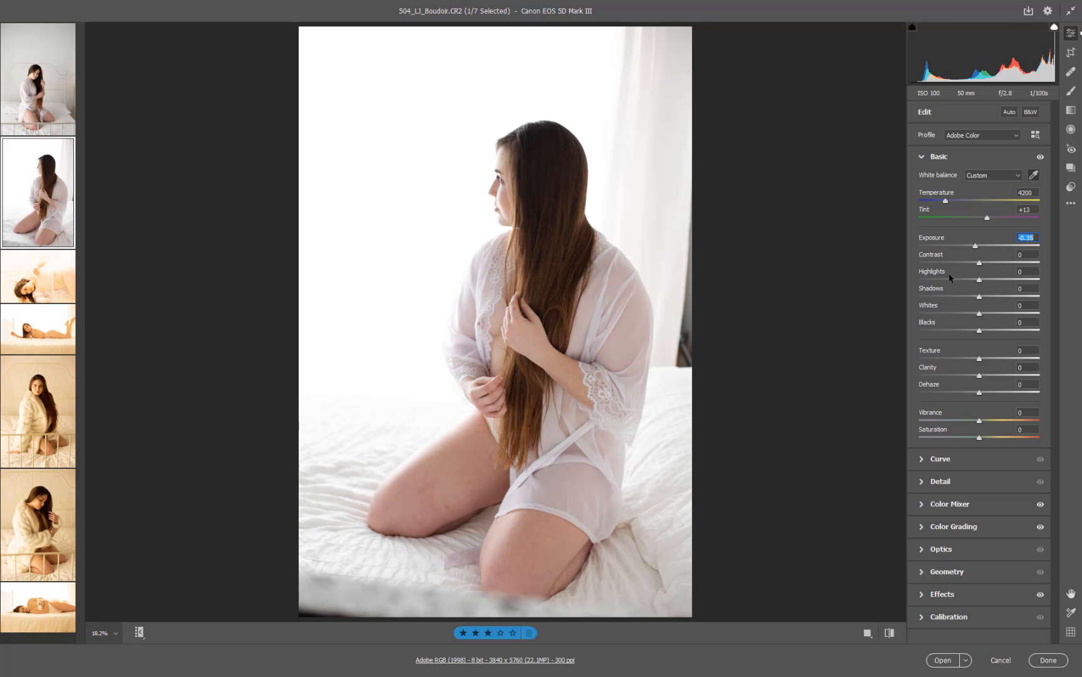
double_click(975, 247)
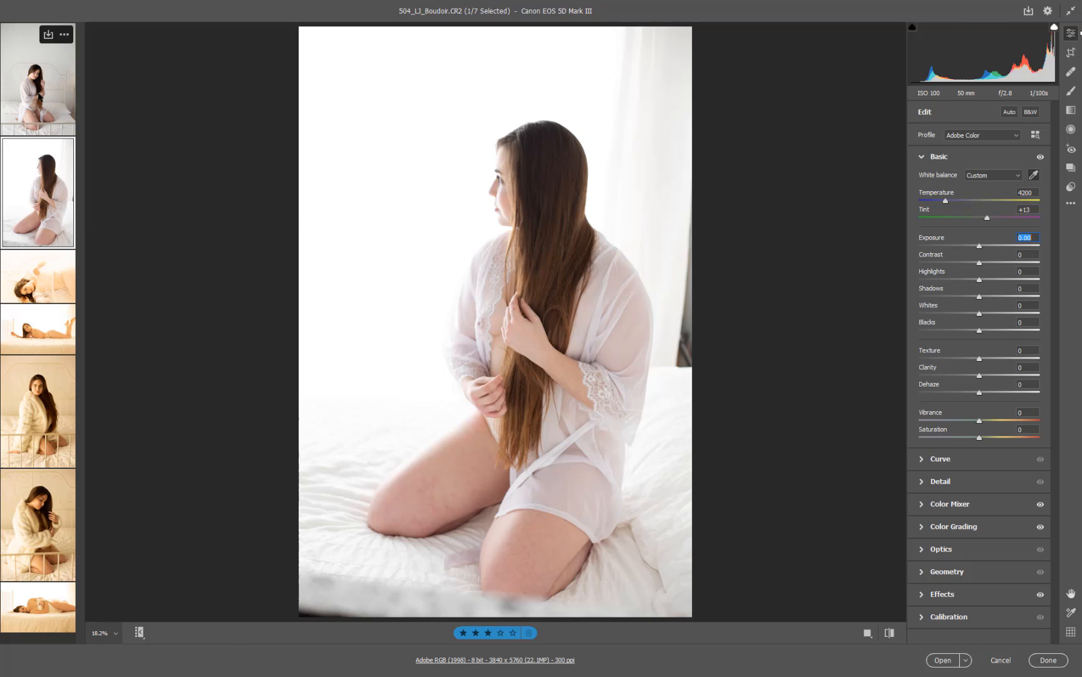
Set Contrast to +8 and Blacks to -8 on 503_LJ_Boudoir.CR2.
click(38, 95)
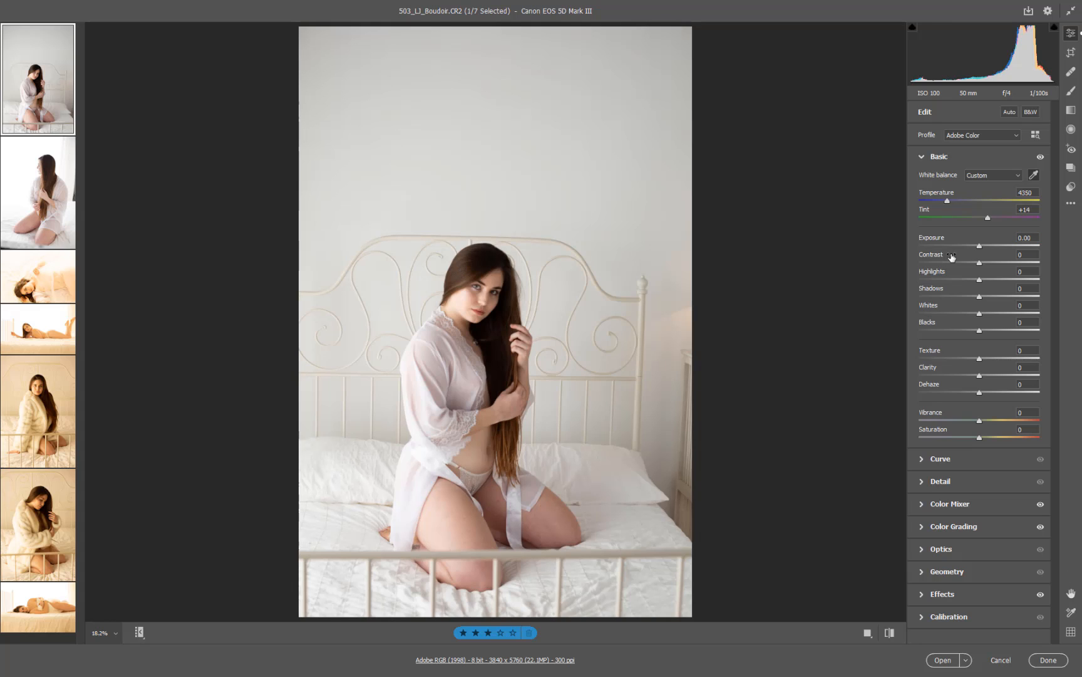
click(1019, 254)
text(8)
click(1020, 322)
text(-8)
Compare 503_LJ_Boudoir.CR2 with its original settings and return to the current edit.
click(889, 632)
click(888, 633)
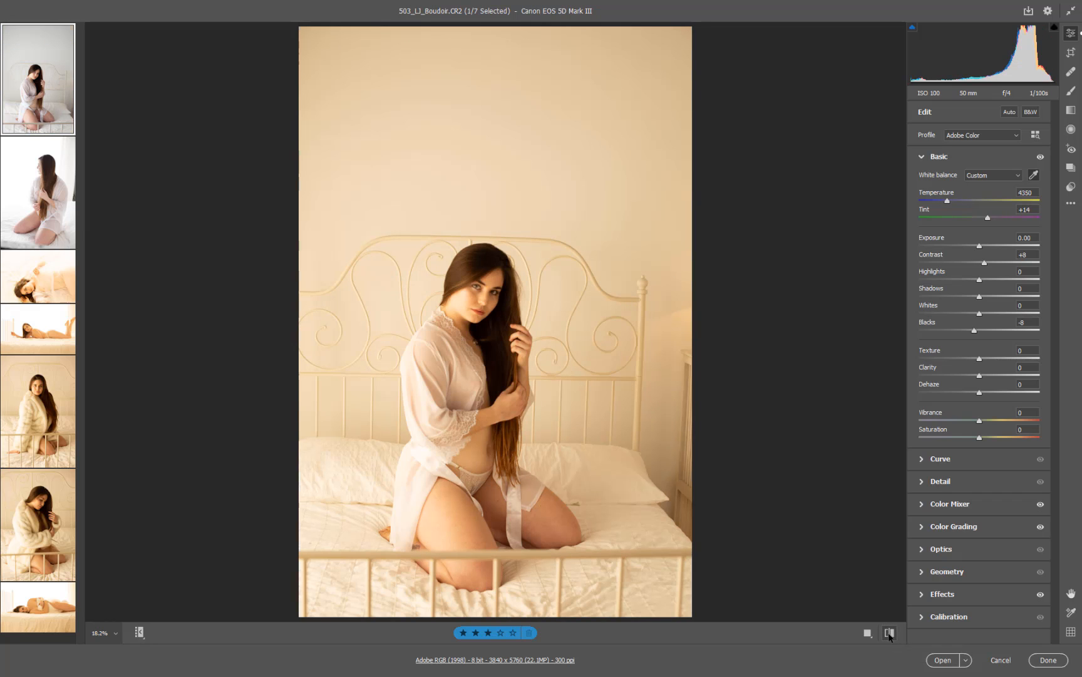
click(889, 632)
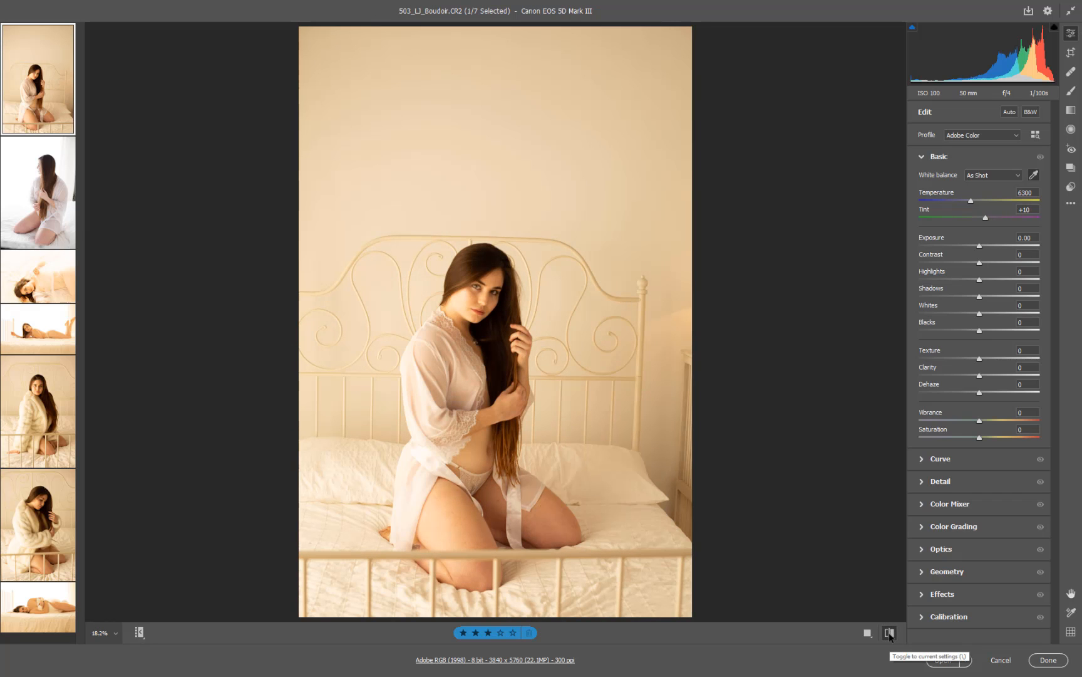
click(890, 633)
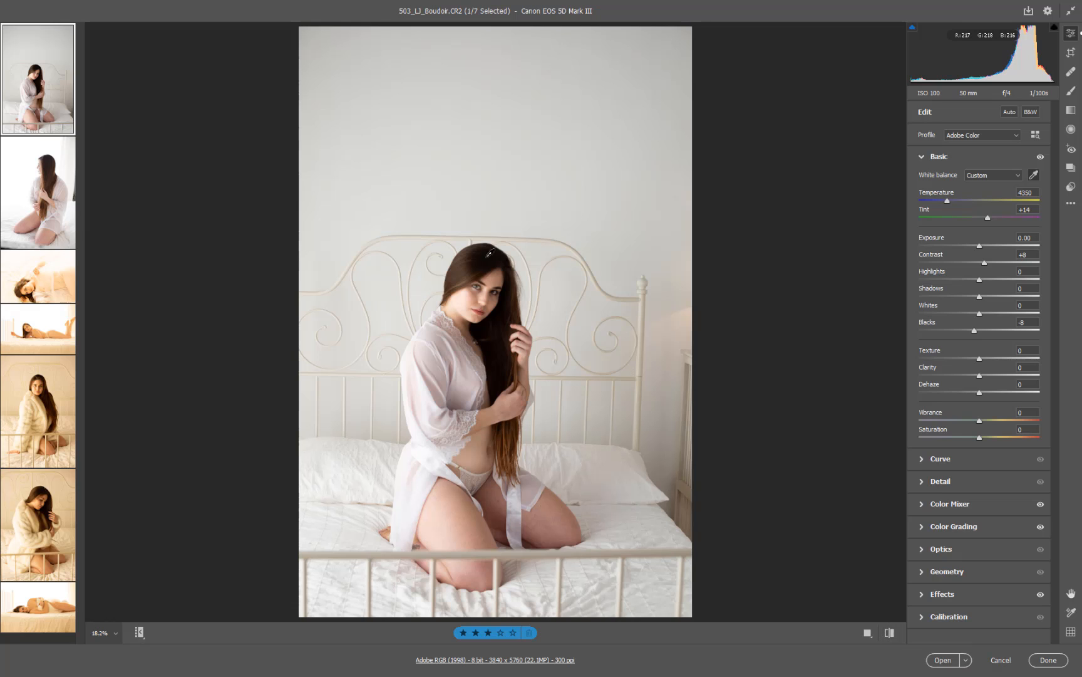
Rotate the crop of 503_LJ_Boudoir.CR2 to an angle of -1.87 and trim part of the empty wall above the headboard.
key(c)
drag(322, 176, 306, 176)
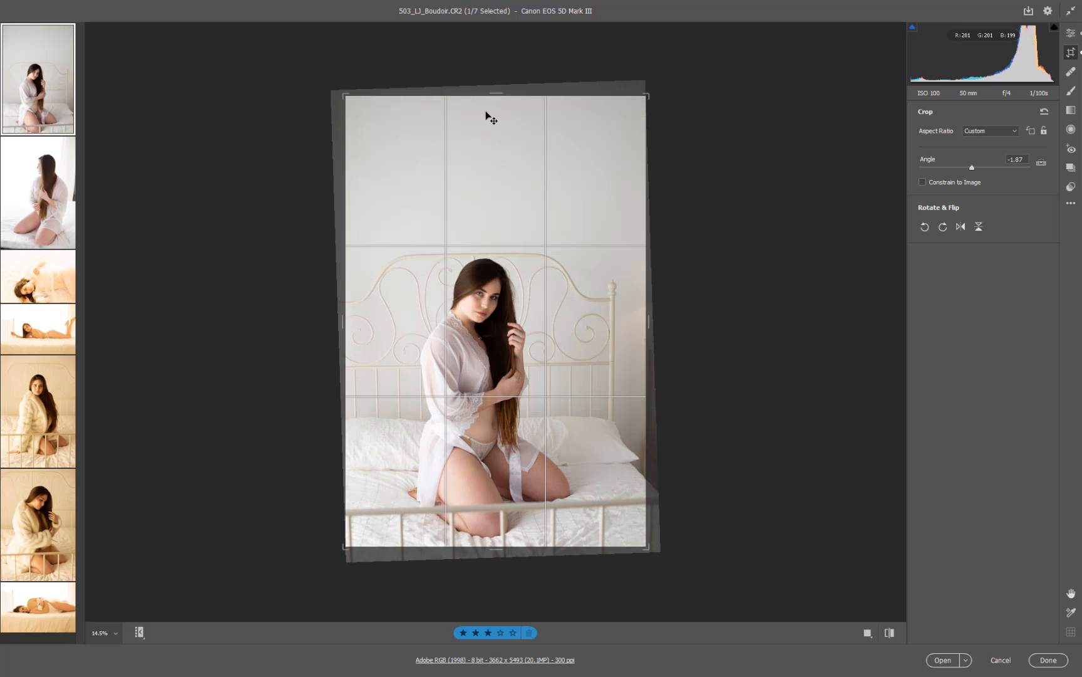
drag(497, 104, 496, 106)
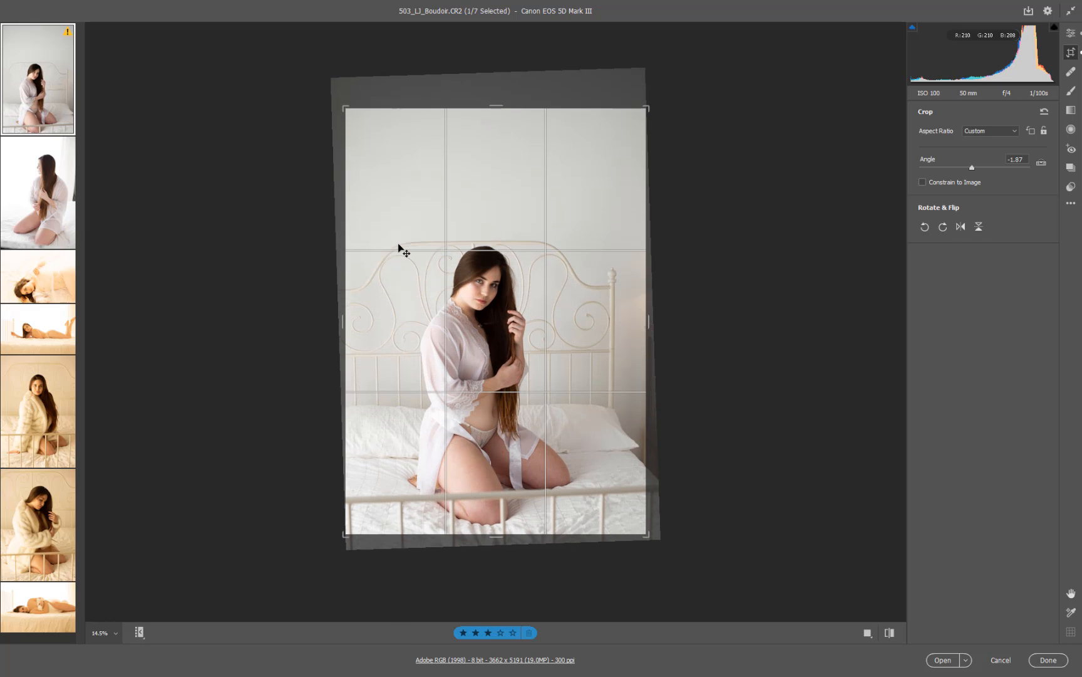
click(54, 177)
click(59, 99)
key(Return)
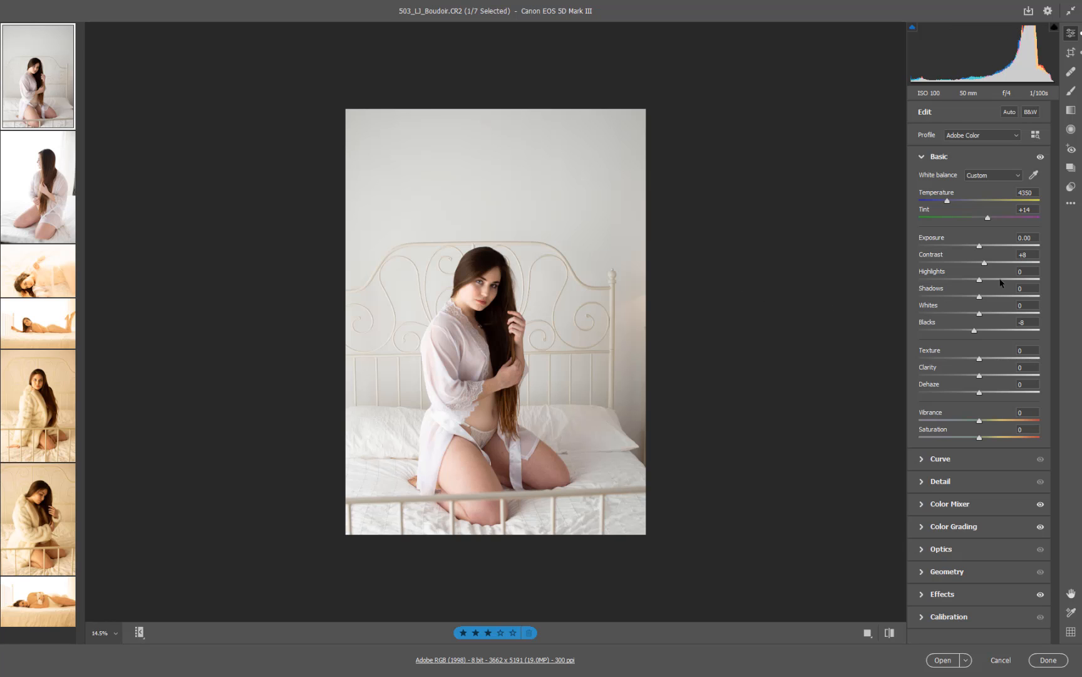
Try Highlights up to +79 on 503_LJ_Boudoir.CR2 and settle on -13.
drag(985, 282, 1028, 279)
drag(476, 291, 536, 336)
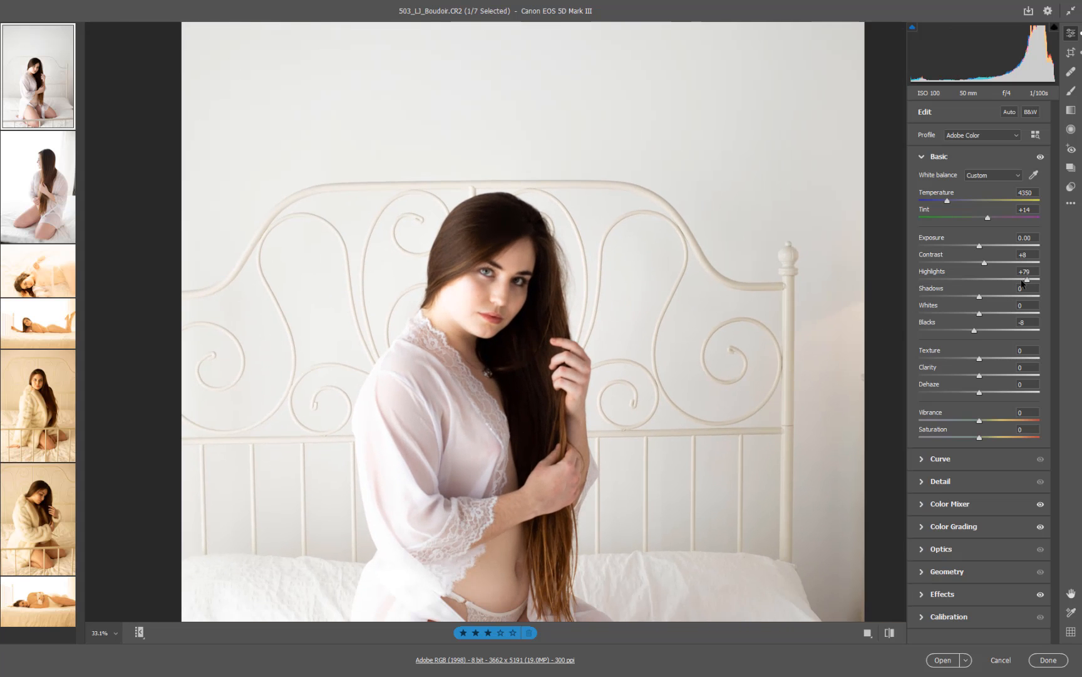
drag(1023, 283, 981, 285)
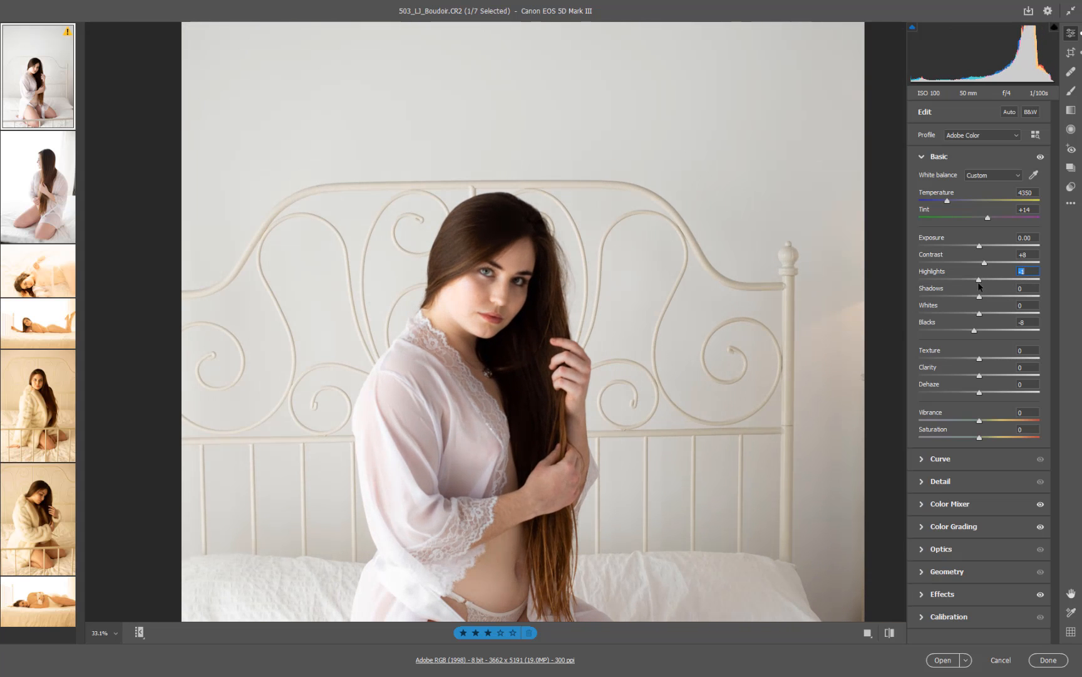
mouse_move(981, 285)
mouse_down()
mouse_move(1005, 282)
mouse_move(969, 289)
mouse_up()
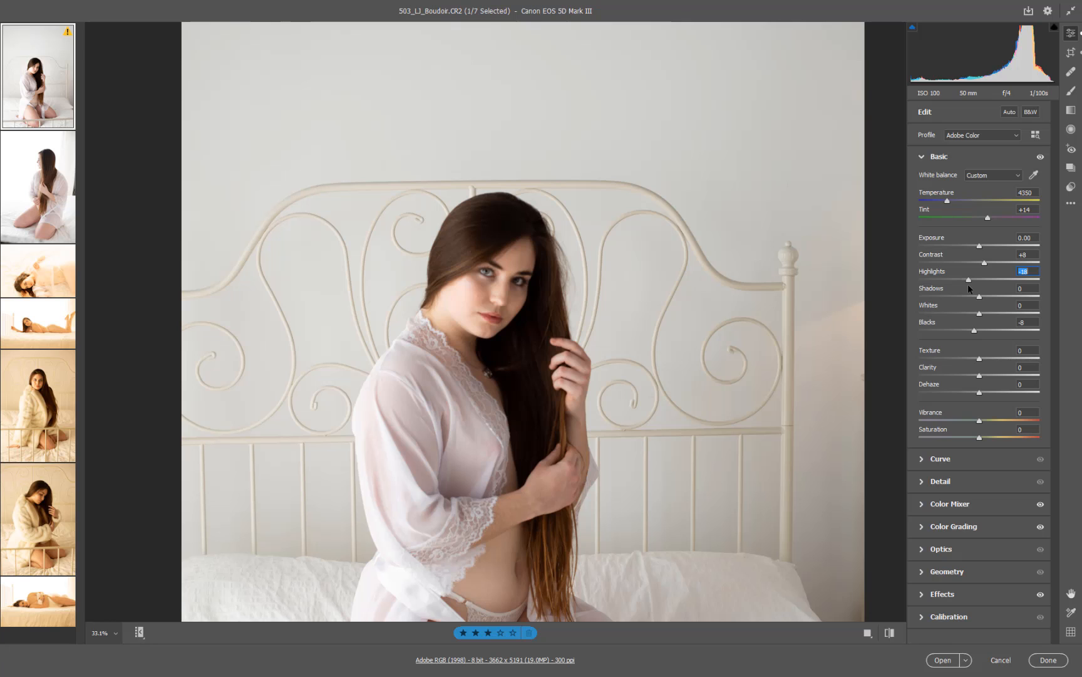
text(-13)
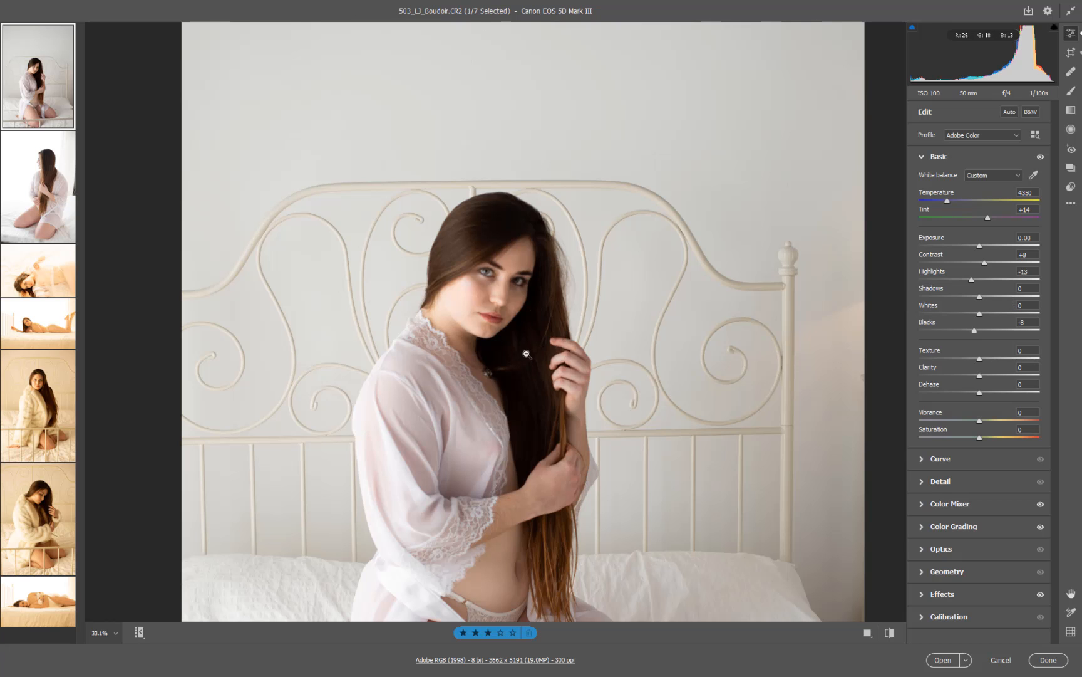
Try a different Shadows value on 503_LJ_Boudoir.CR2 and return it to 0.
drag(527, 463, 524, 337)
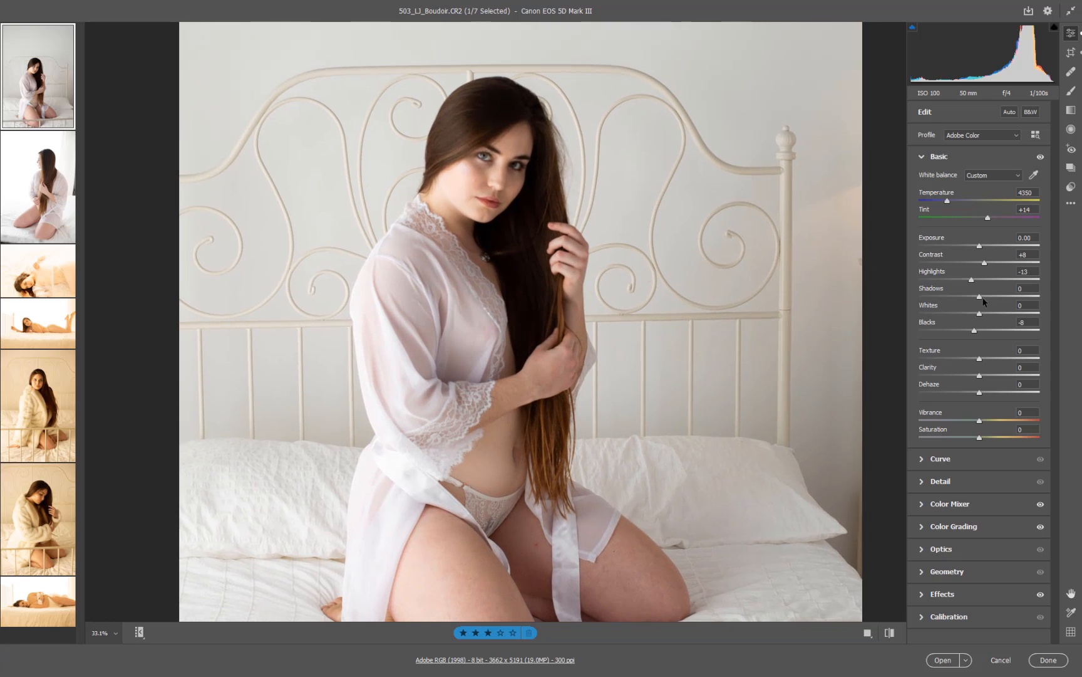
drag(981, 297, 986, 303)
text(0)
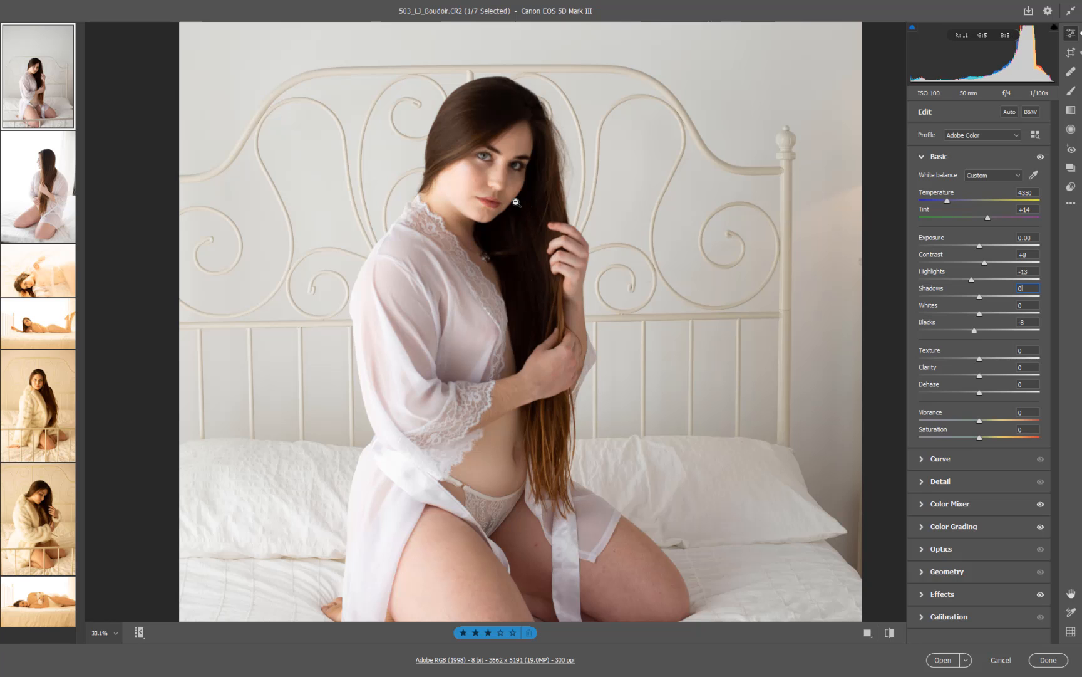
Try Clarity at +77 on 503_LJ_Boudoir.CR2, inspect the skin and lace close up, and reset Clarity to 0.
scroll(533, 239, down, 4)
scroll(532, 239, up, 6)
scroll(530, 240, down, 2)
drag(980, 376, 1025, 375)
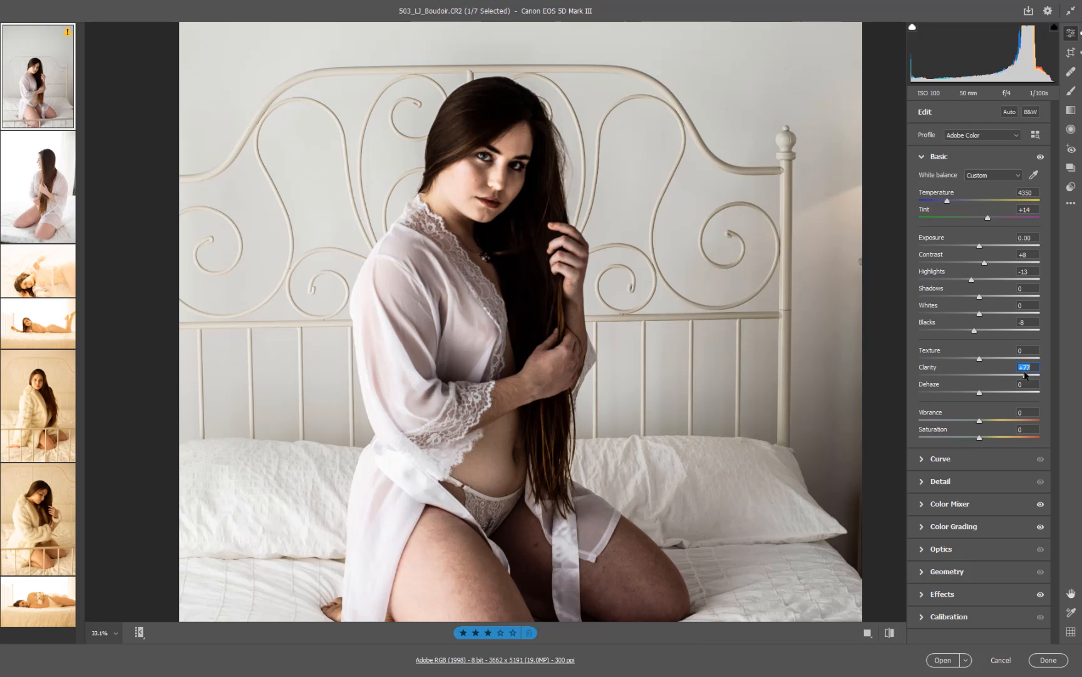
drag(448, 561, 512, 608)
key(h)
drag(619, 162, 591, 332)
scroll(591, 332, up, 3)
click(591, 332)
click(488, 332)
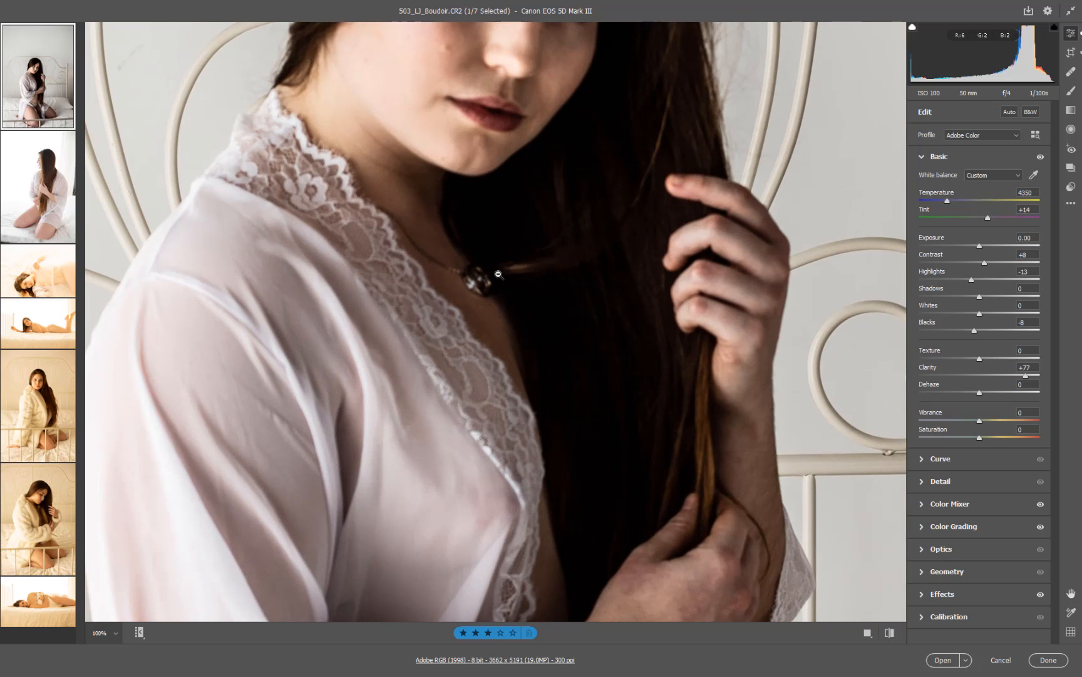
scroll(494, 274, down, 2)
click(494, 274)
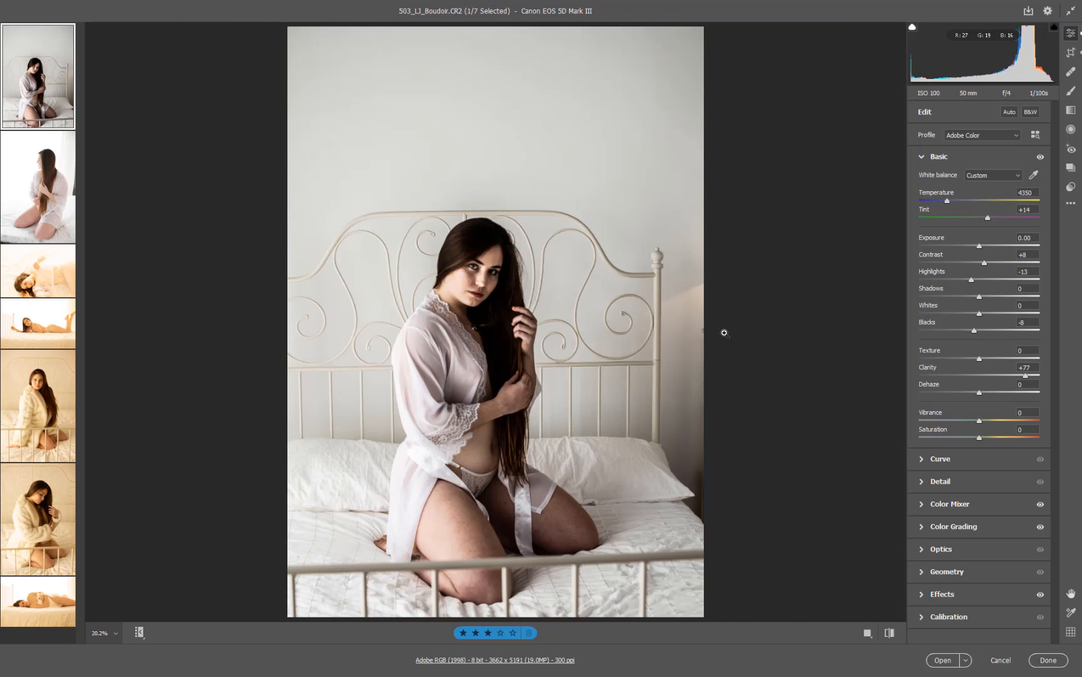
double_click(1025, 376)
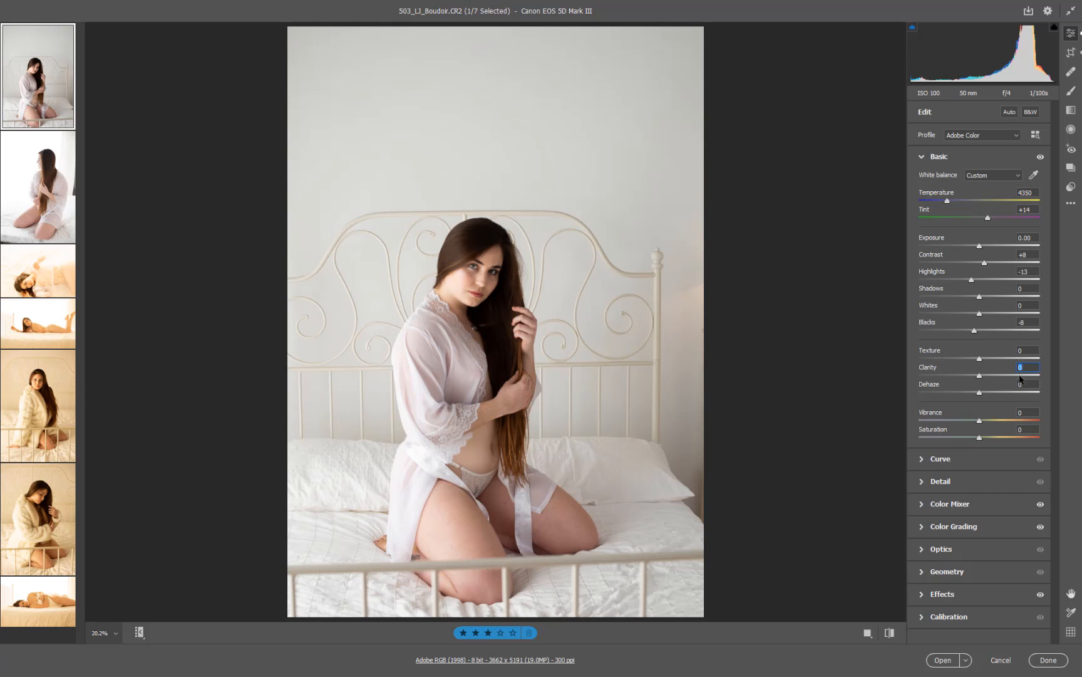
Try negative Clarity values of -100 and -54 on 503_LJ_Boudoir.CR2 and reset Clarity to 0.
drag(483, 319, 555, 330)
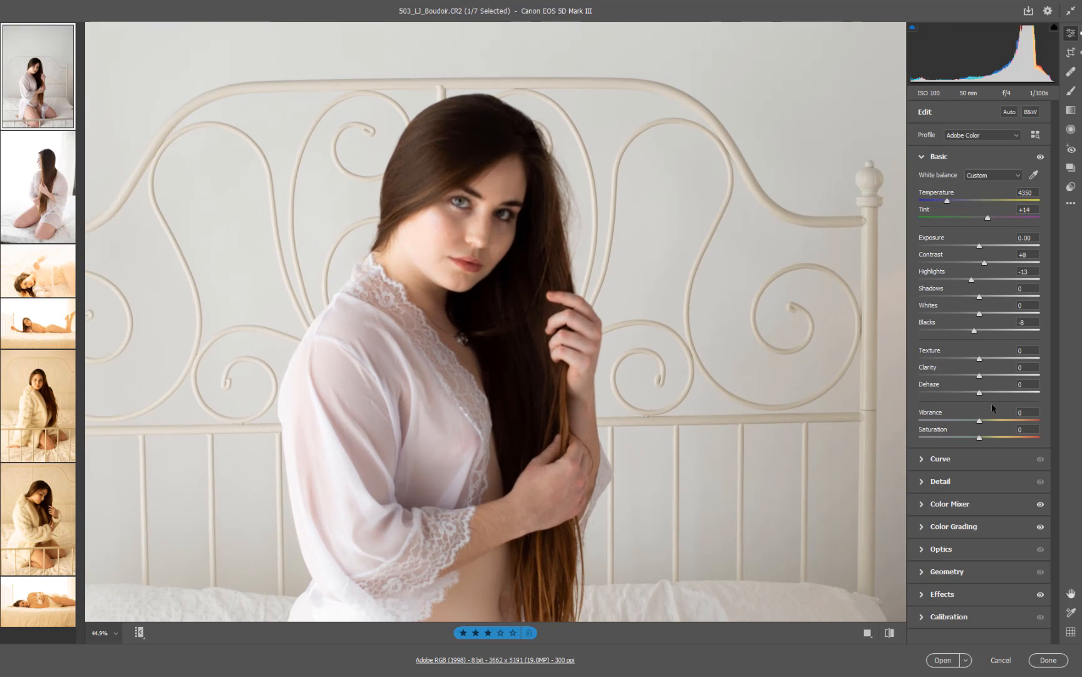
drag(977, 376, 905, 379)
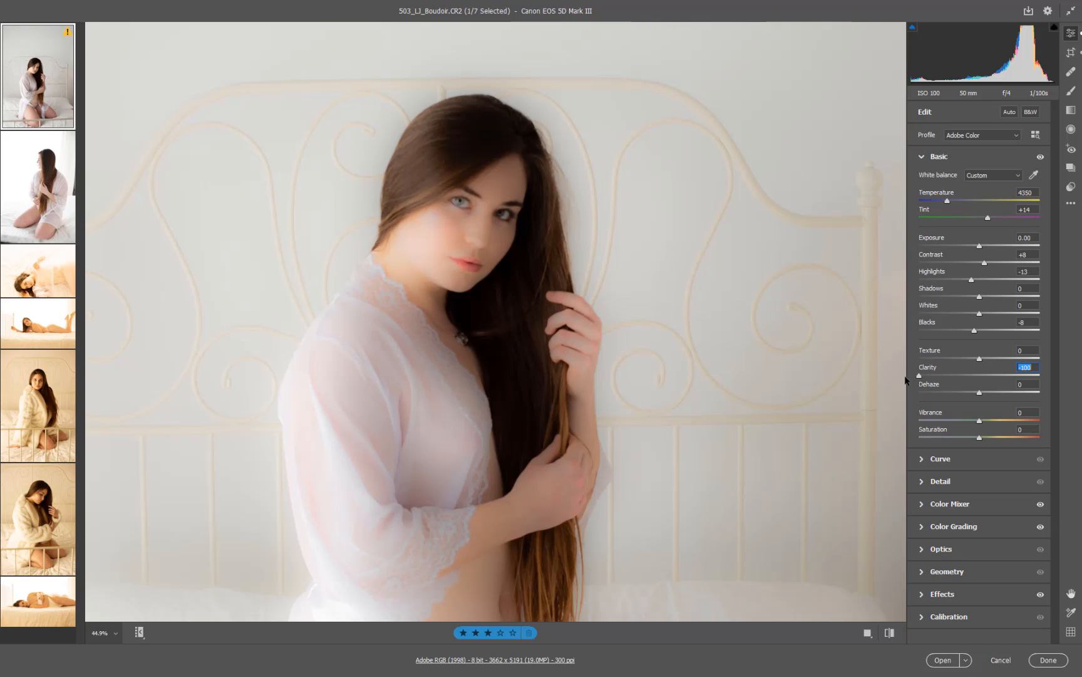
drag(905, 379, 947, 378)
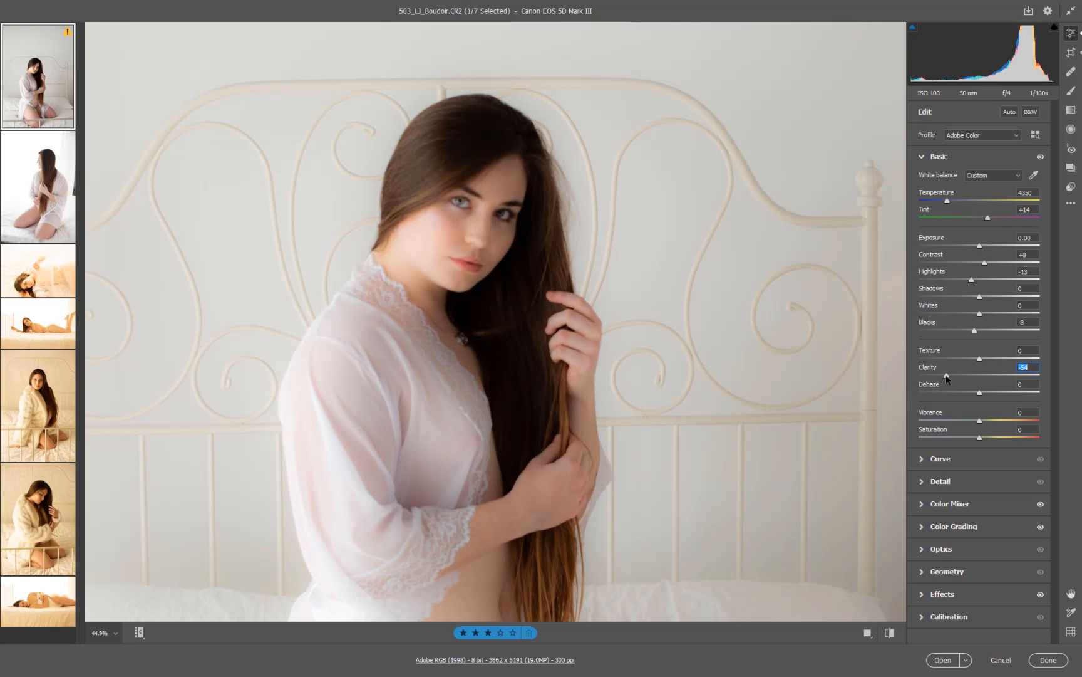
mouse_move(947, 376)
mouse_down()
mouse_move(967, 377)
mouse_move(947, 379)
mouse_up()
double_click(966, 376)
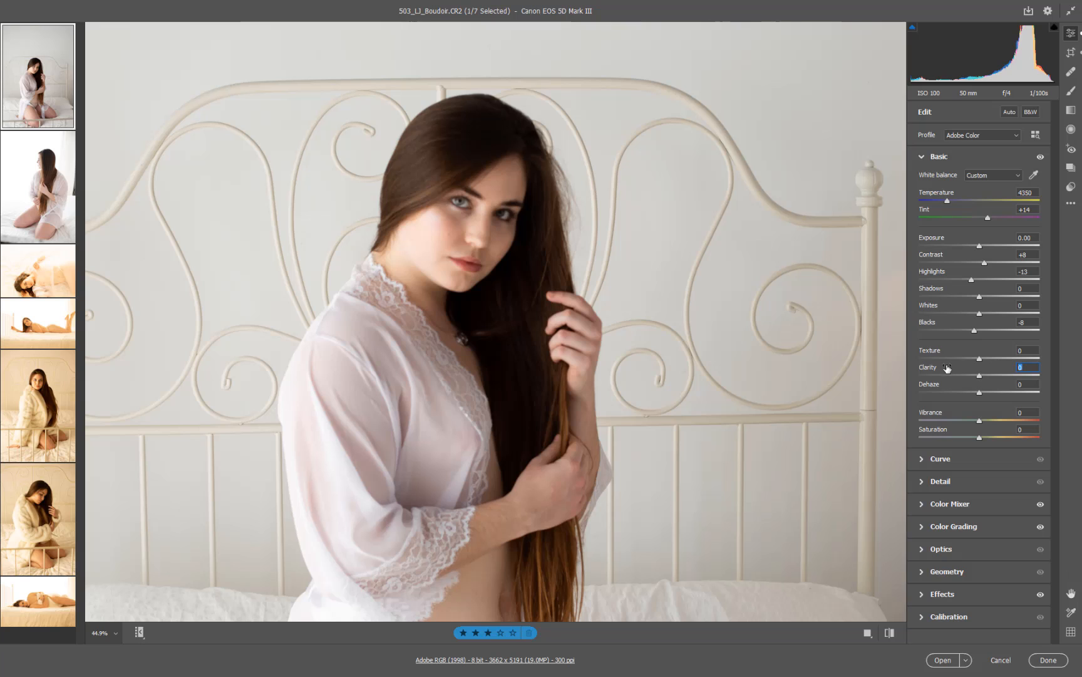
Try a negative Texture value on 503_LJ_Boudoir.CR2, return it to 0, and set Clarity to -9.
drag(977, 360, 948, 364)
drag(952, 362, 962, 363)
drag(960, 360, 973, 379)
text(-9)
click(300, 219)
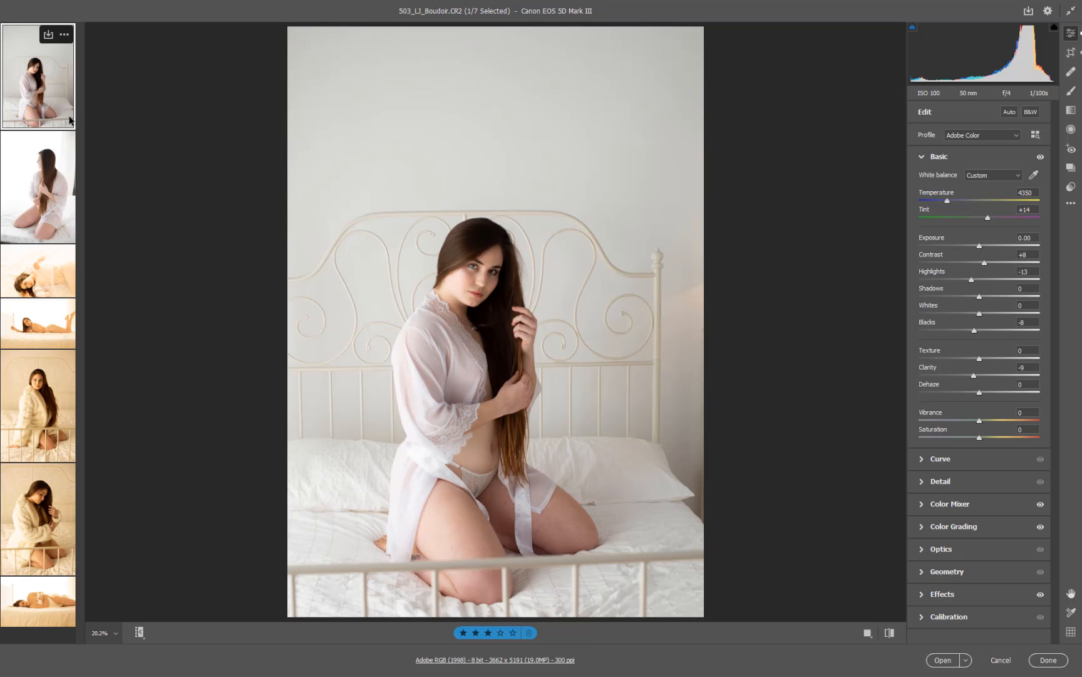
Synchronize the Basic settings of 503_LJ_Boudoir.CR2, excluding Exposure, across all seven photos.
key(ctrl+a)
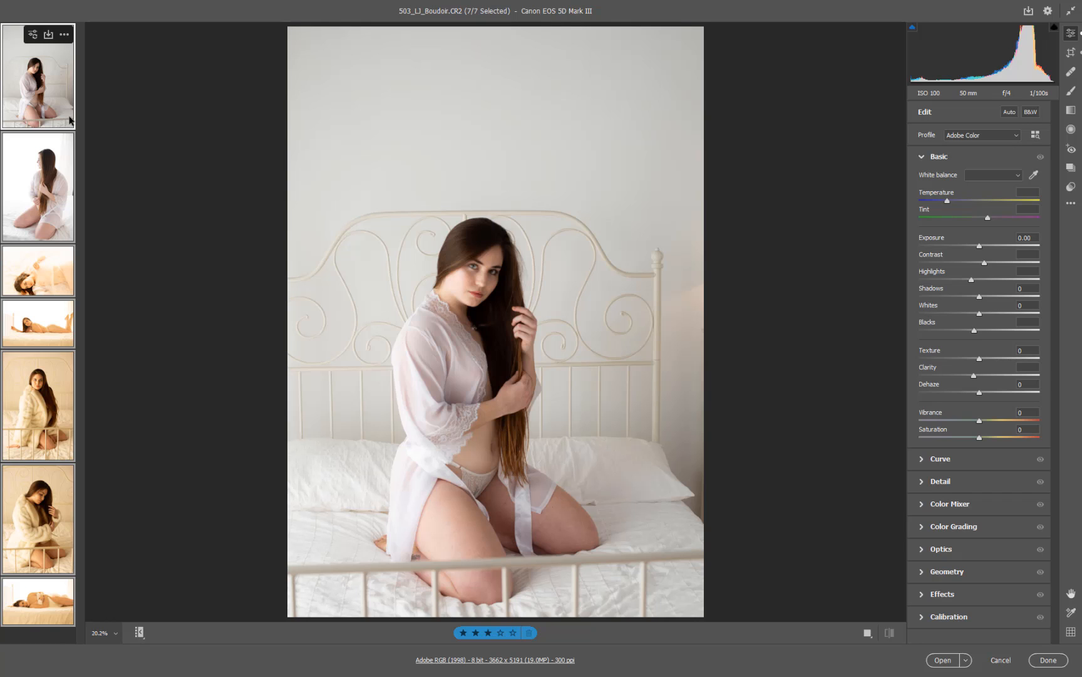
key(alt+s)
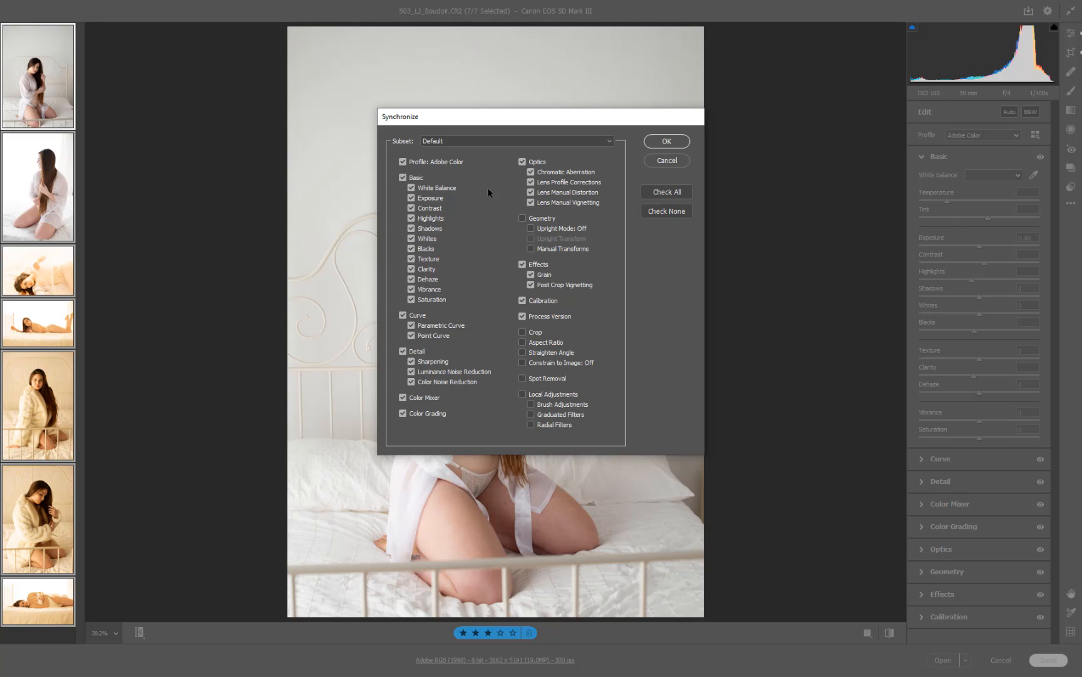
click(485, 143)
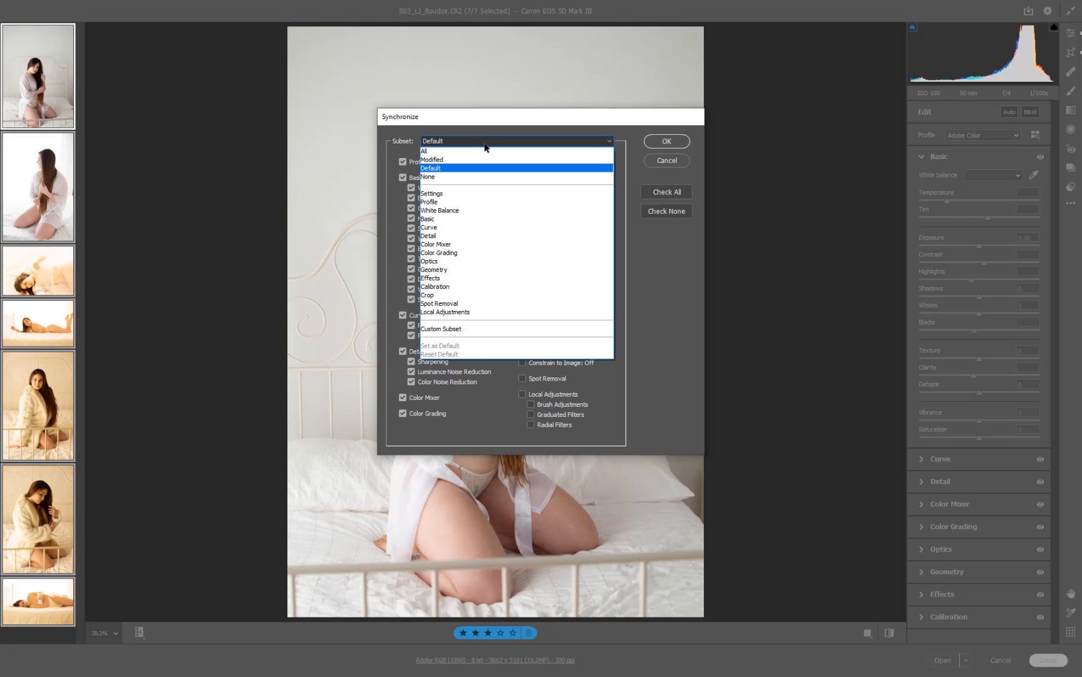
click(448, 218)
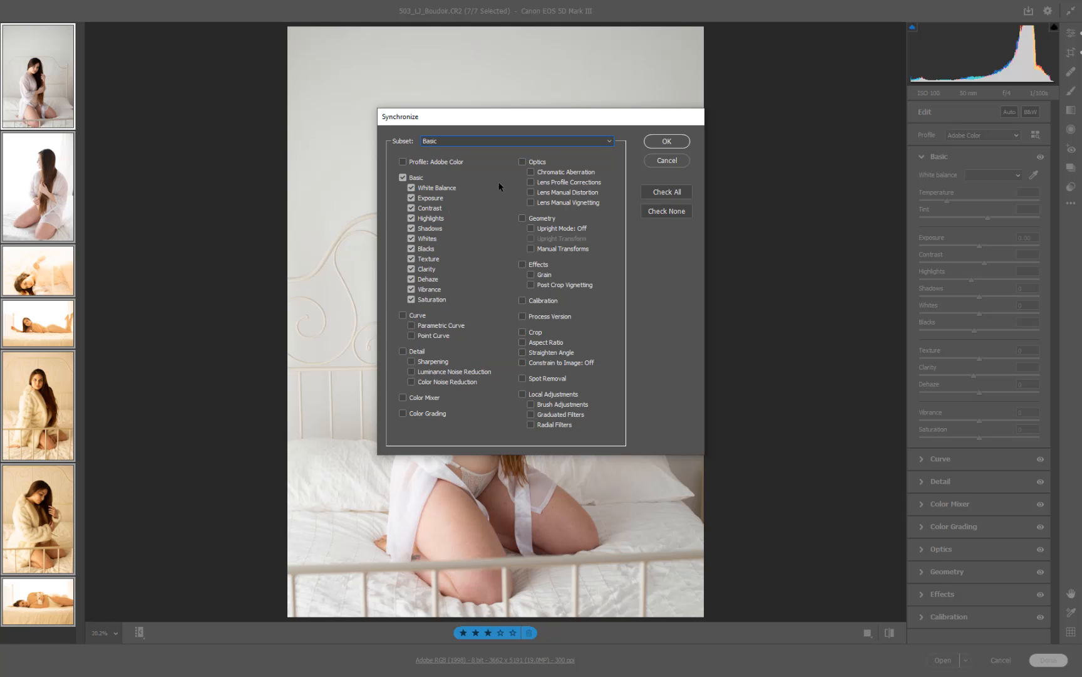
click(412, 199)
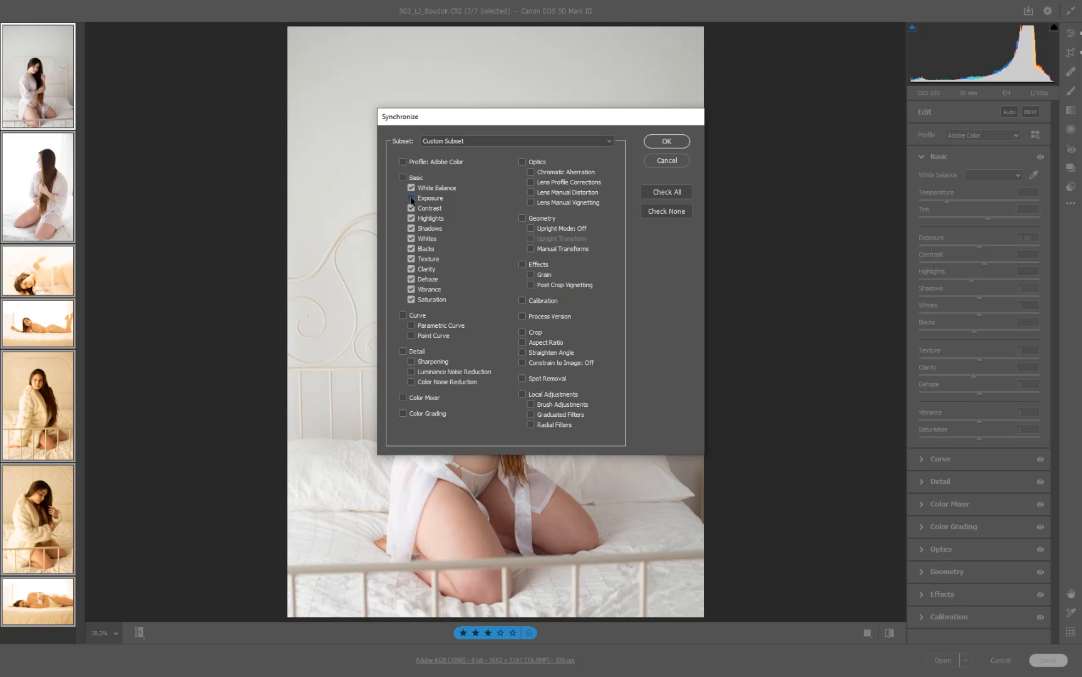
click(652, 143)
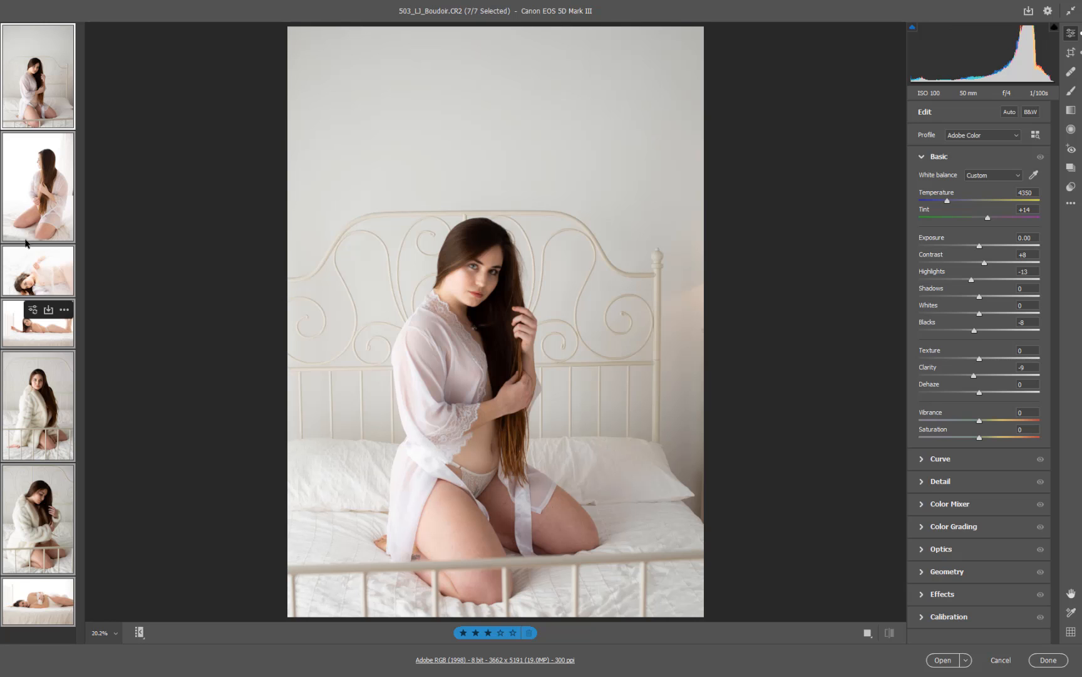
Lower Exposure to -0.25 on 504_LJ_Boudoir.CR2 only.
click(34, 200)
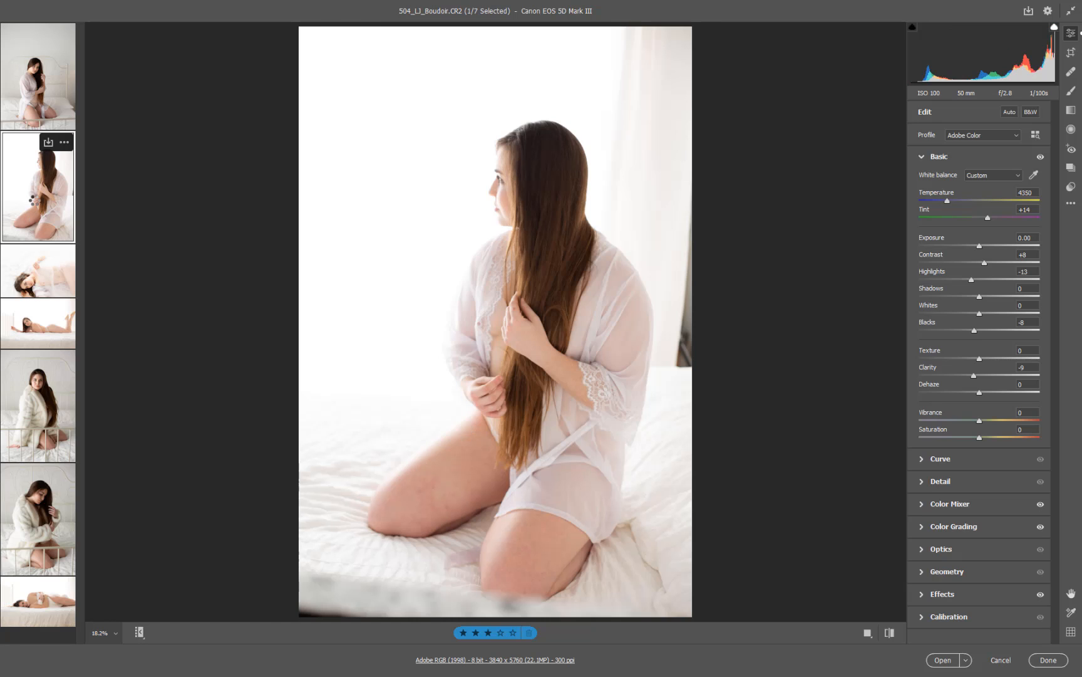
drag(979, 246, 977, 246)
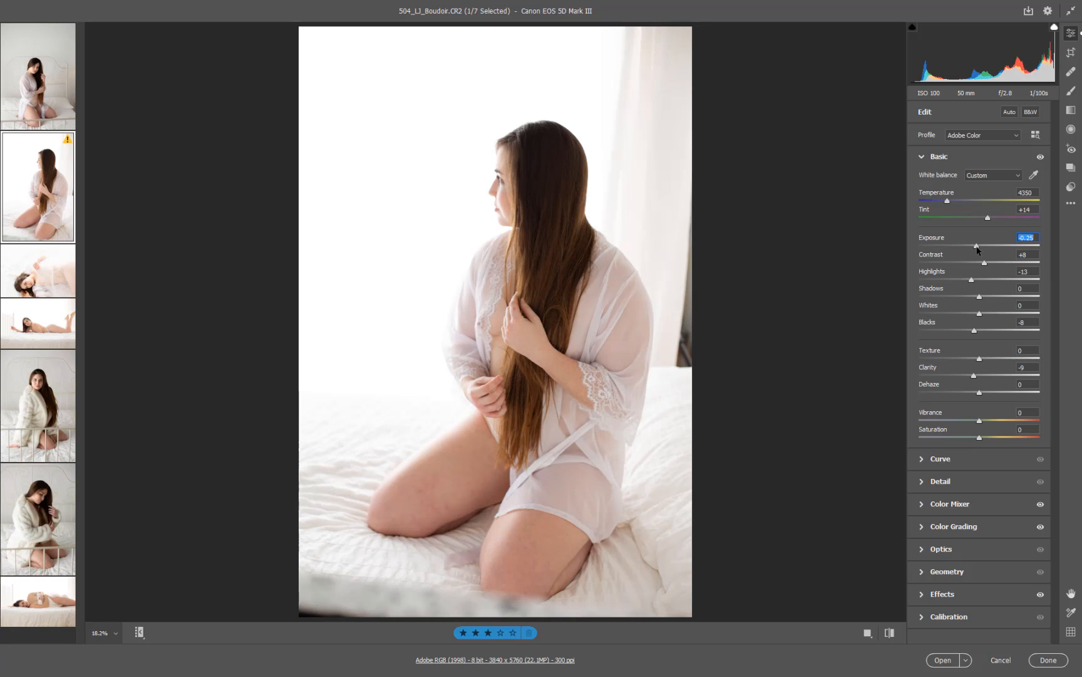
Set Exposure to +0.05 on 522_LJ_Boudoir.CR2 and on 529_LJ_Boudoir.CR2.
click(48, 268)
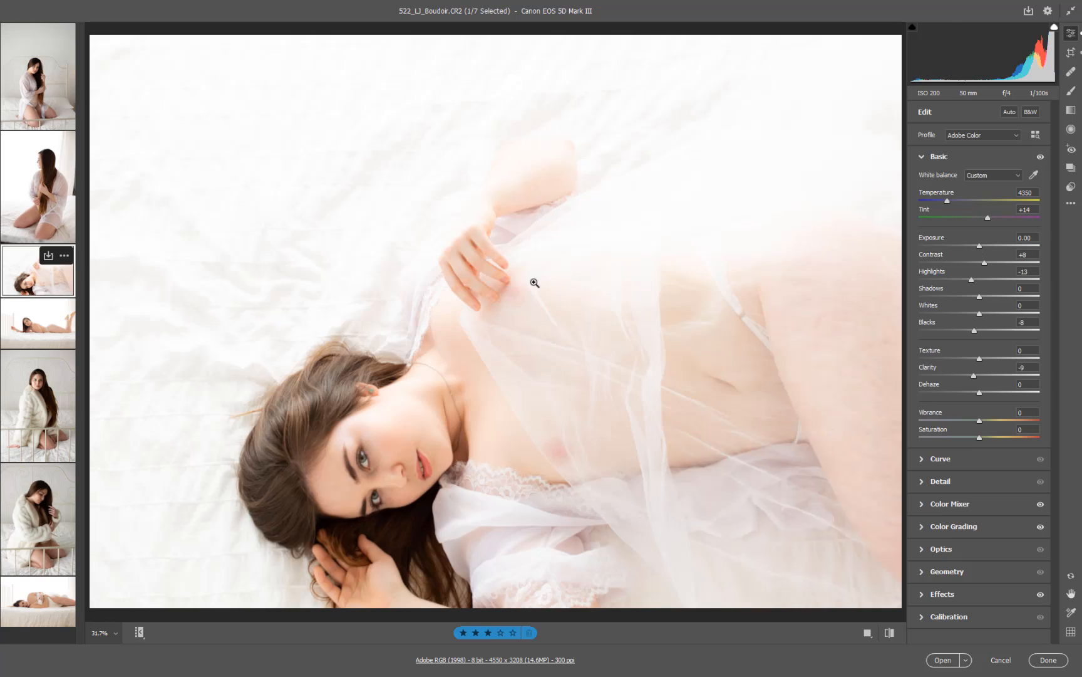
click(981, 248)
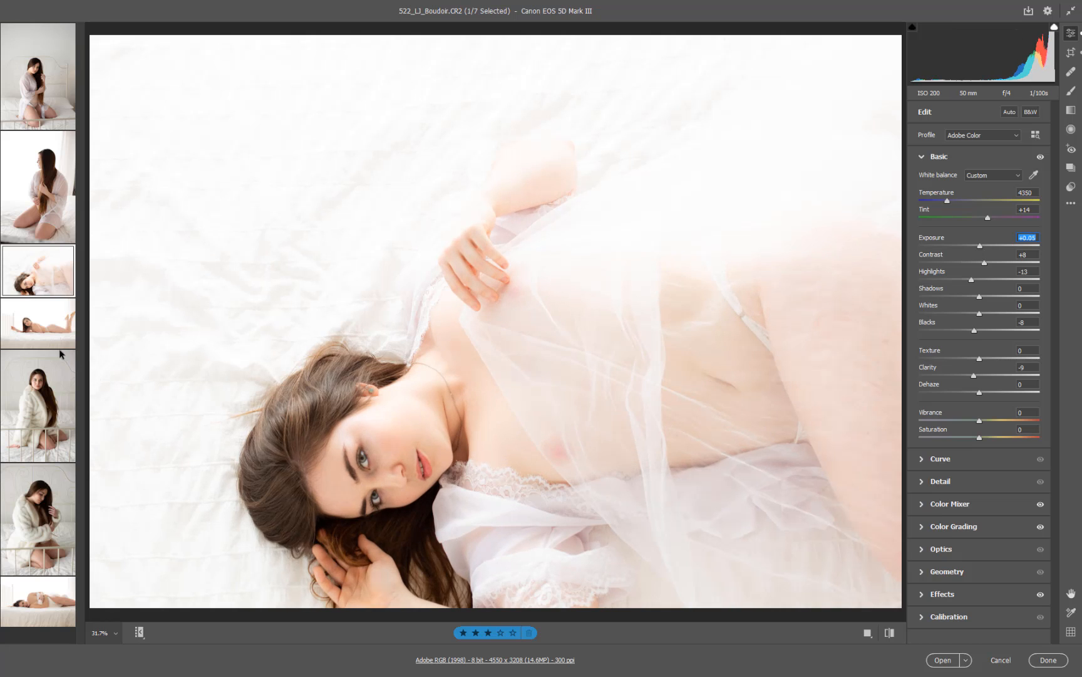
click(37, 324)
drag(979, 246, 981, 247)
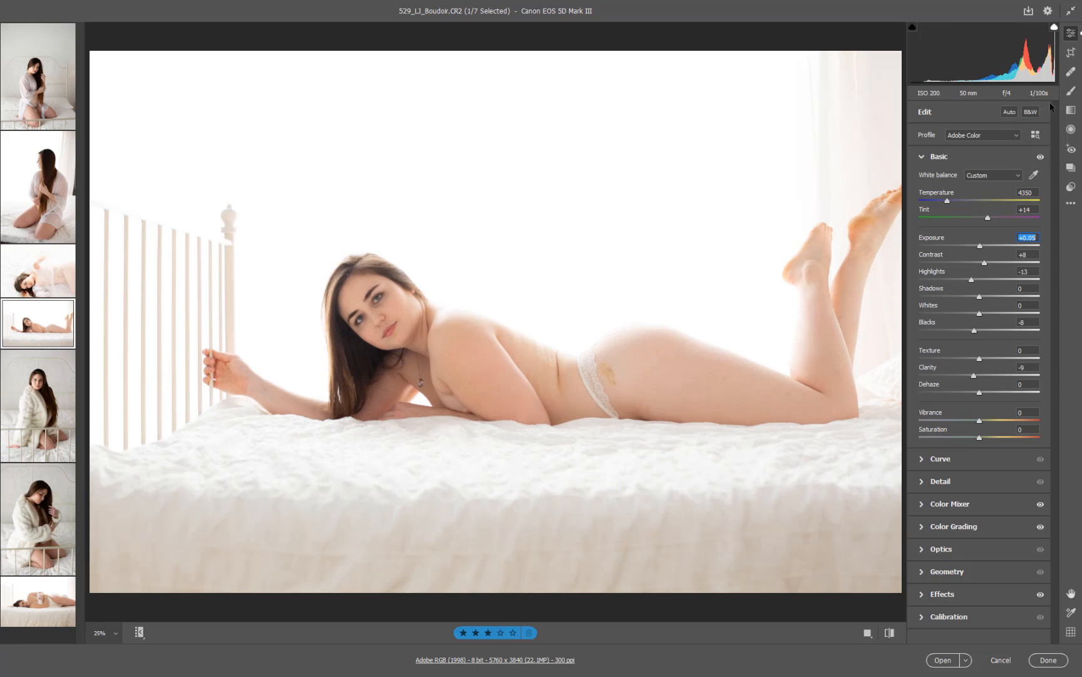
Heal the mark on the hip in 529_LJ_Boudoir.CR2 with a size 3 Heal brush.
click(1071, 90)
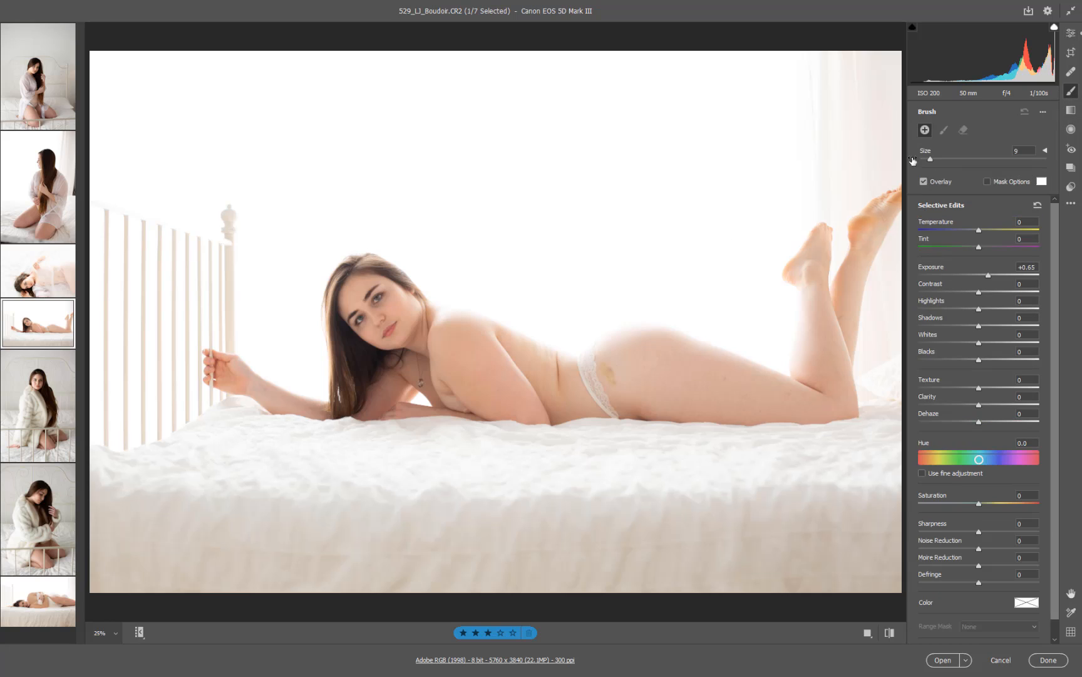
click(1072, 72)
key(bracketleft)
key(bracketleft)
key(bracketleft)
key(bracketleft)
key(bracketleft)
key(bracketleft)
key(bracketleft)
key(bracketleft)
key(bracketleft)
key(bracketleft)
mouse_move(610, 367)
mouse_down()
mouse_move(614, 382)
mouse_move(608, 375)
mouse_up()
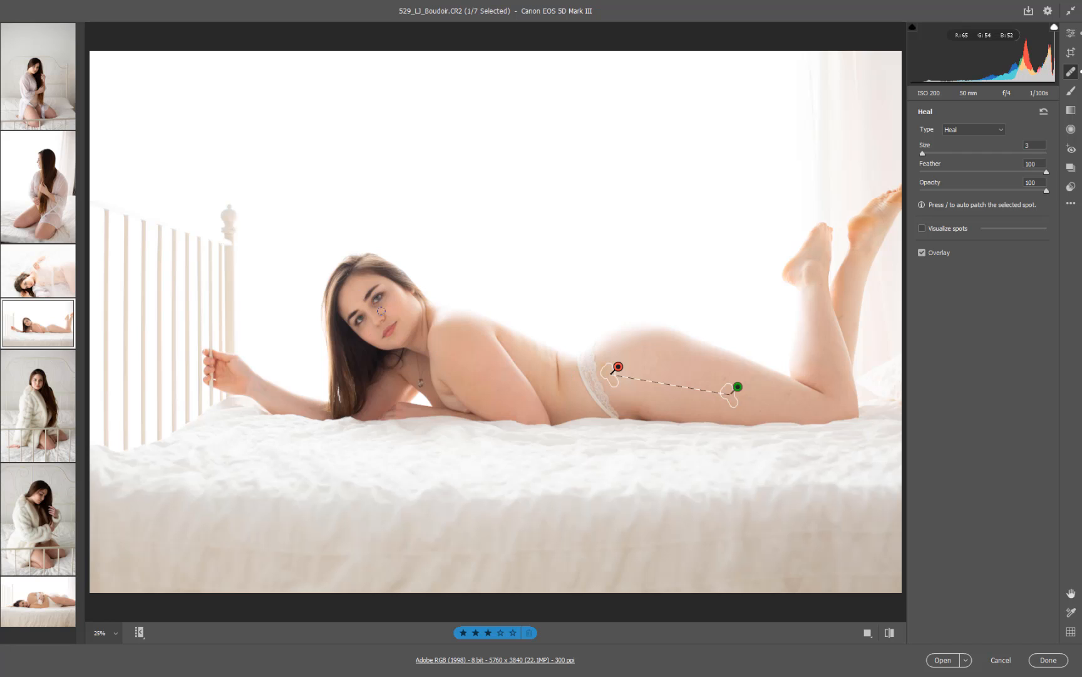
Brighten the face in 529_LJ_Boudoir.CR2 with a size 9 adjustment brush at +0.65 Exposure.
click(1072, 91)
drag(376, 294, 378, 329)
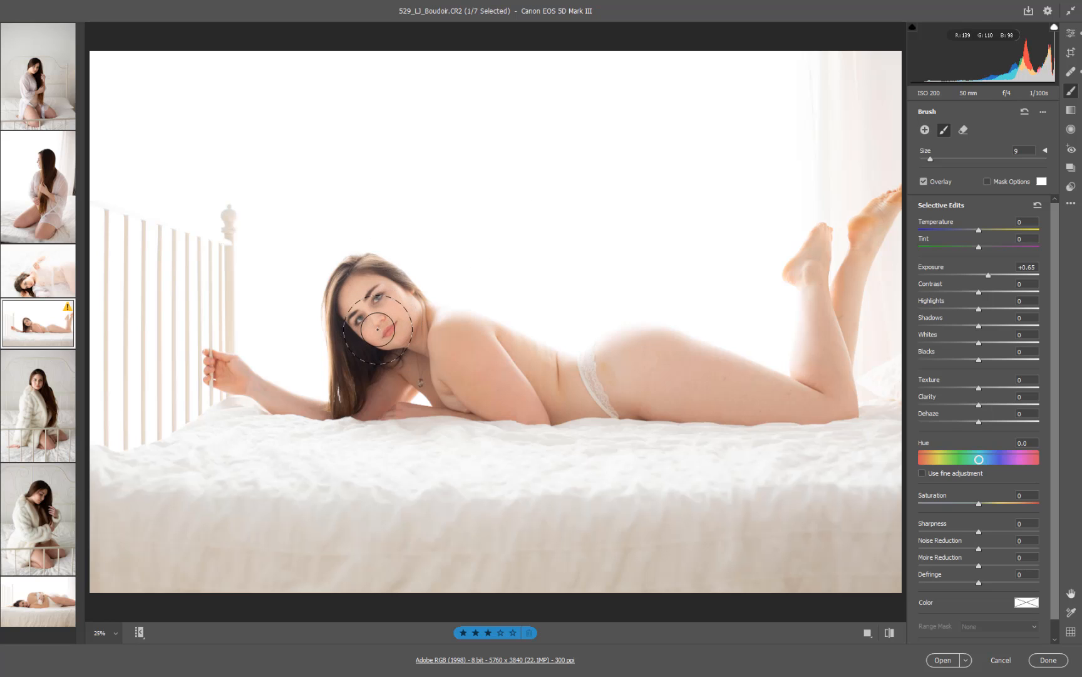
click(379, 291)
Set Exposure to +0.40 on 544_LJ_Boudoir.CR2 and brush the dark hair brighter at +0.65 Exposure.
click(28, 433)
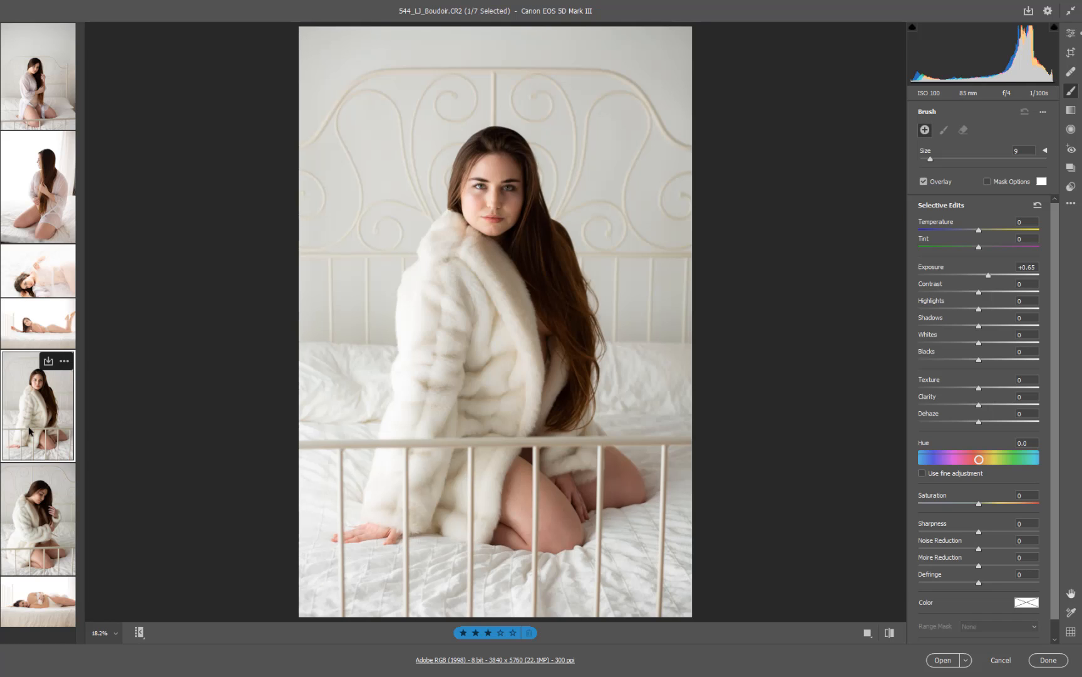
key(e)
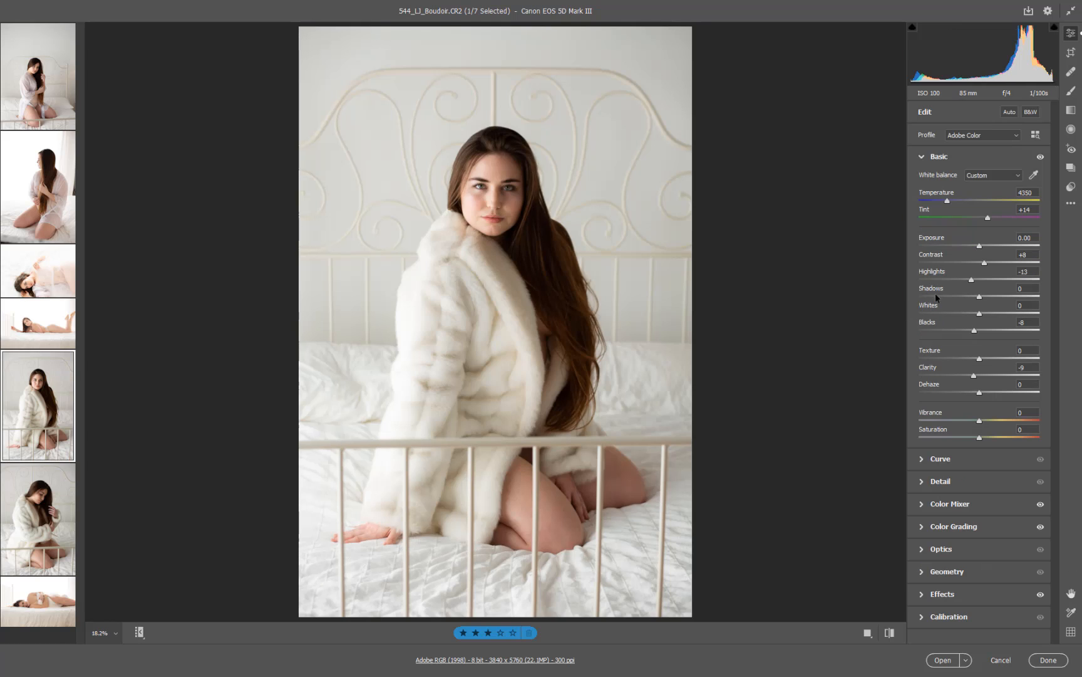
click(985, 245)
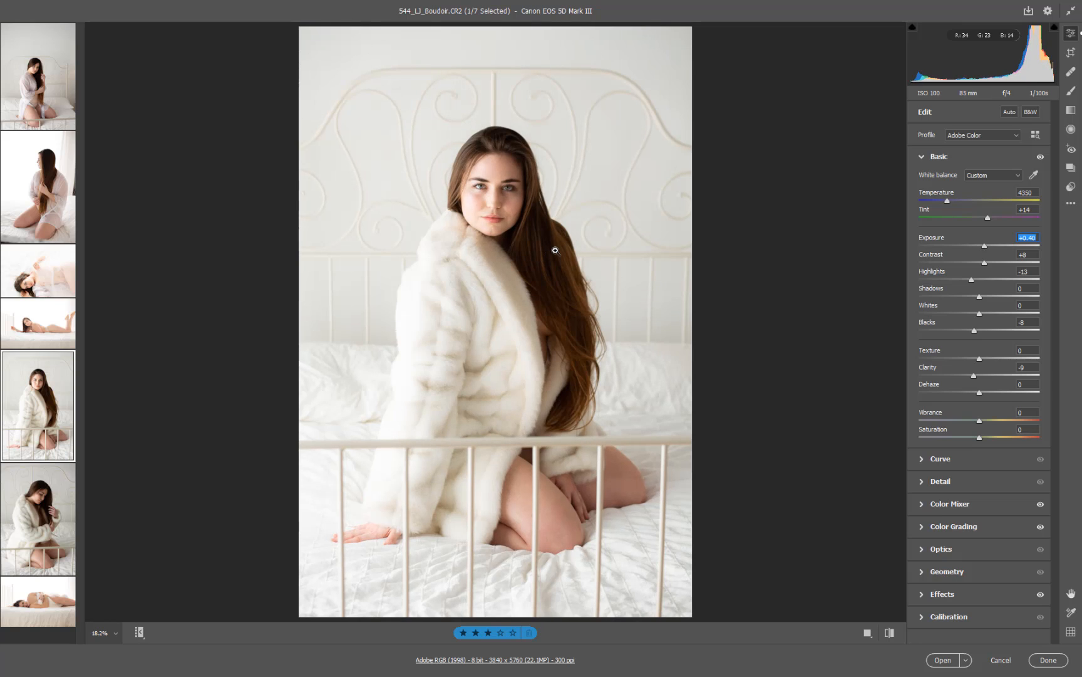
key(k)
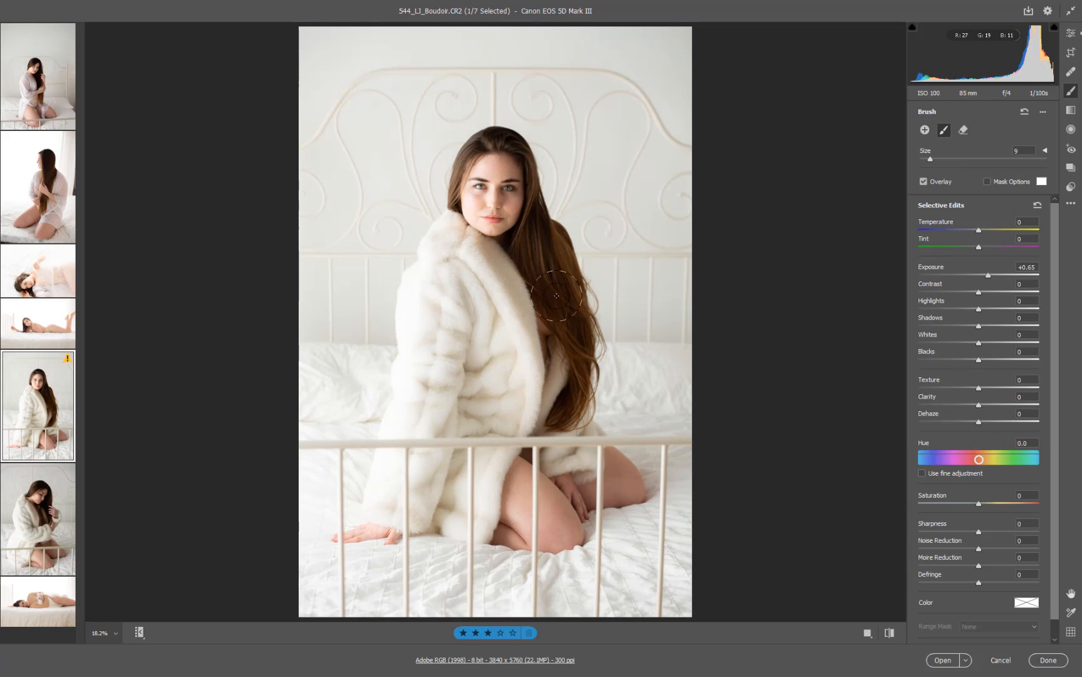
click(550, 236)
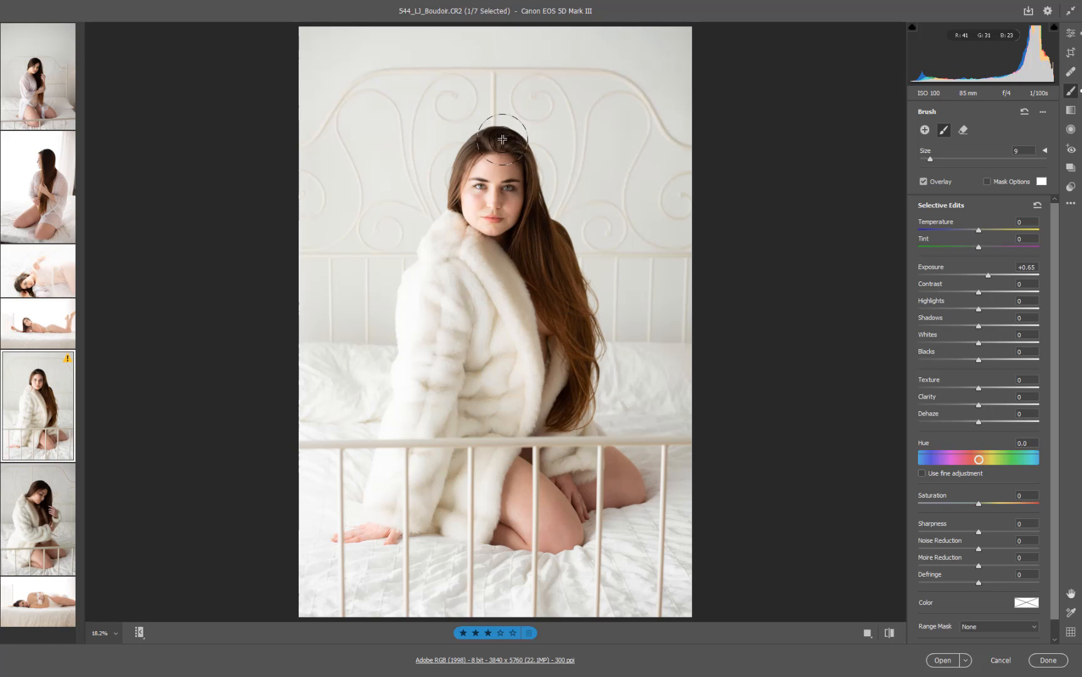
Set Exposure to +0.50 on 546_LJ_Boudoir.CR2 and brush the dark hair brighter at +0.65 Exposure.
click(40, 511)
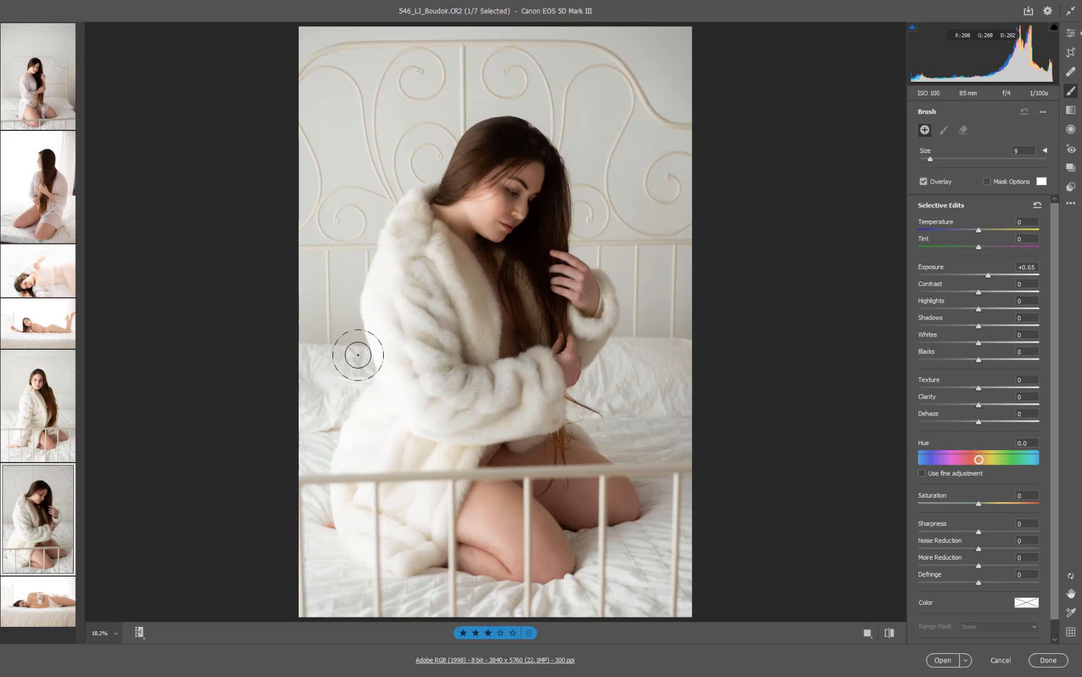
key(e)
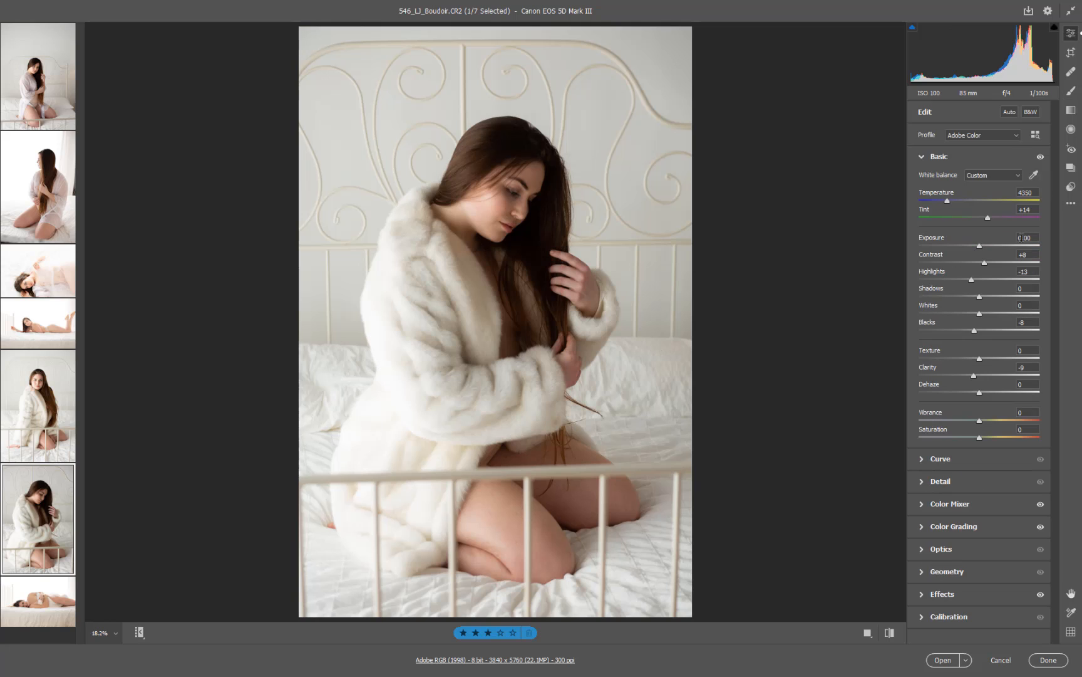
drag(983, 246, 985, 247)
key(Up)
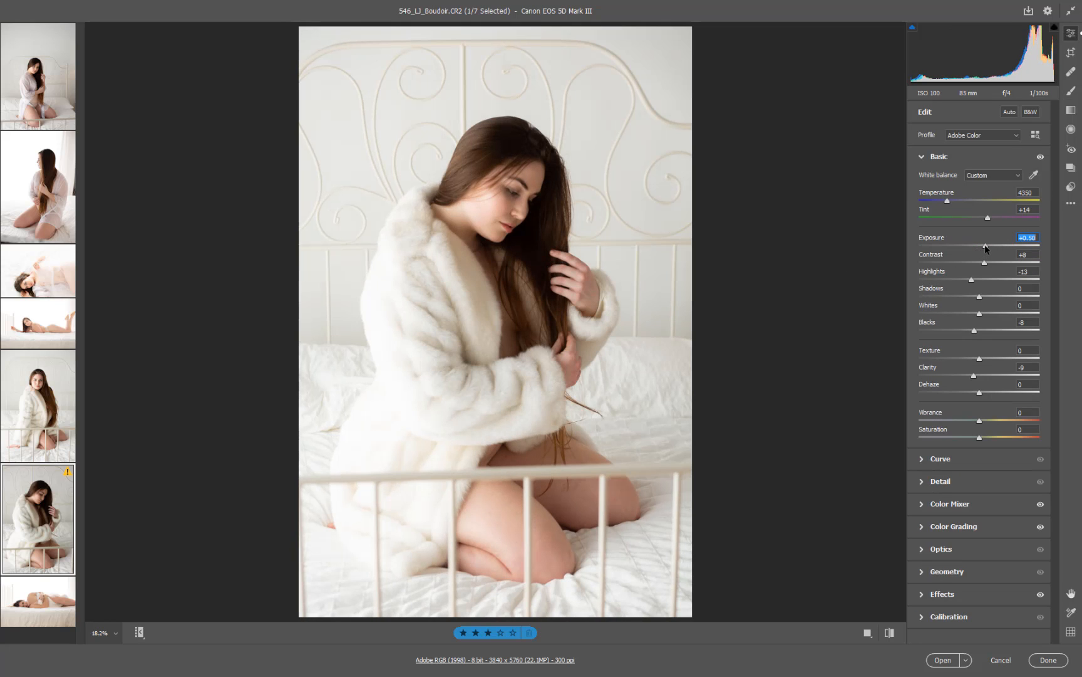
key(k)
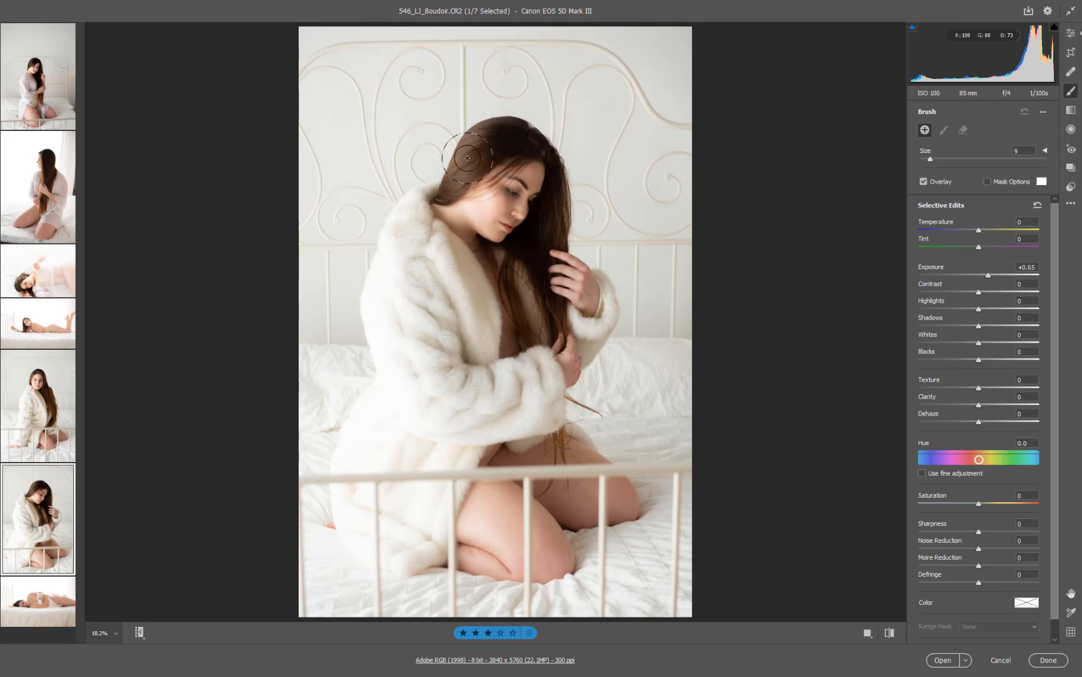
mouse_move(554, 217)
mouse_down()
mouse_move(560, 260)
mouse_move(531, 324)
mouse_up()
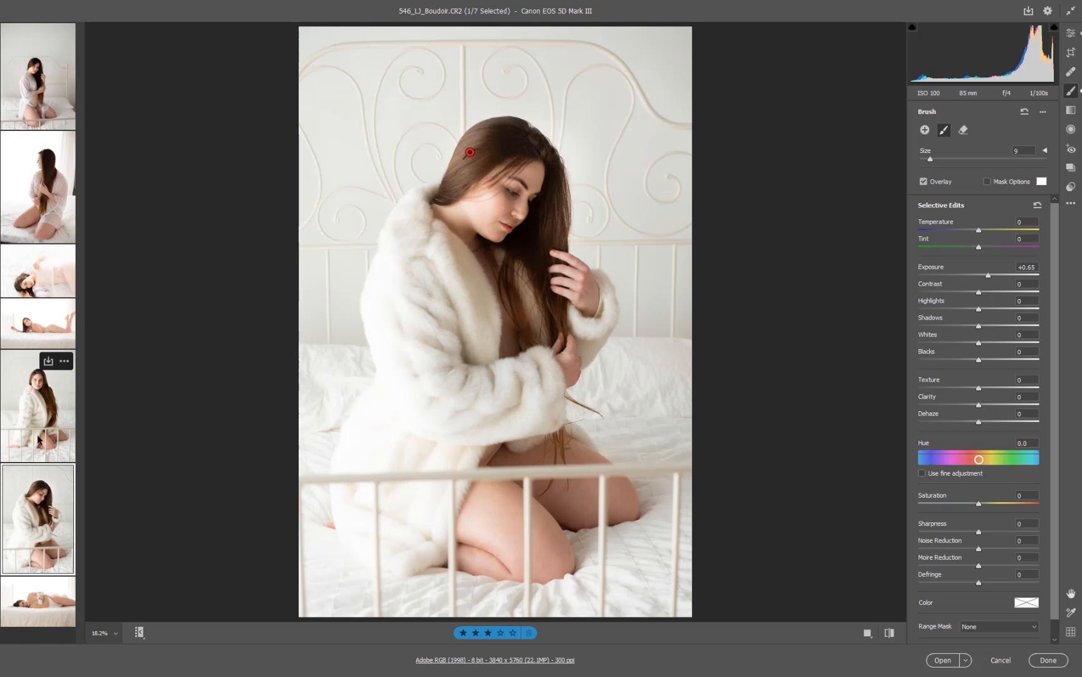
Set the overall Exposure to +0.30 on 551_LJ_Boudoir.CR2.
click(60, 608)
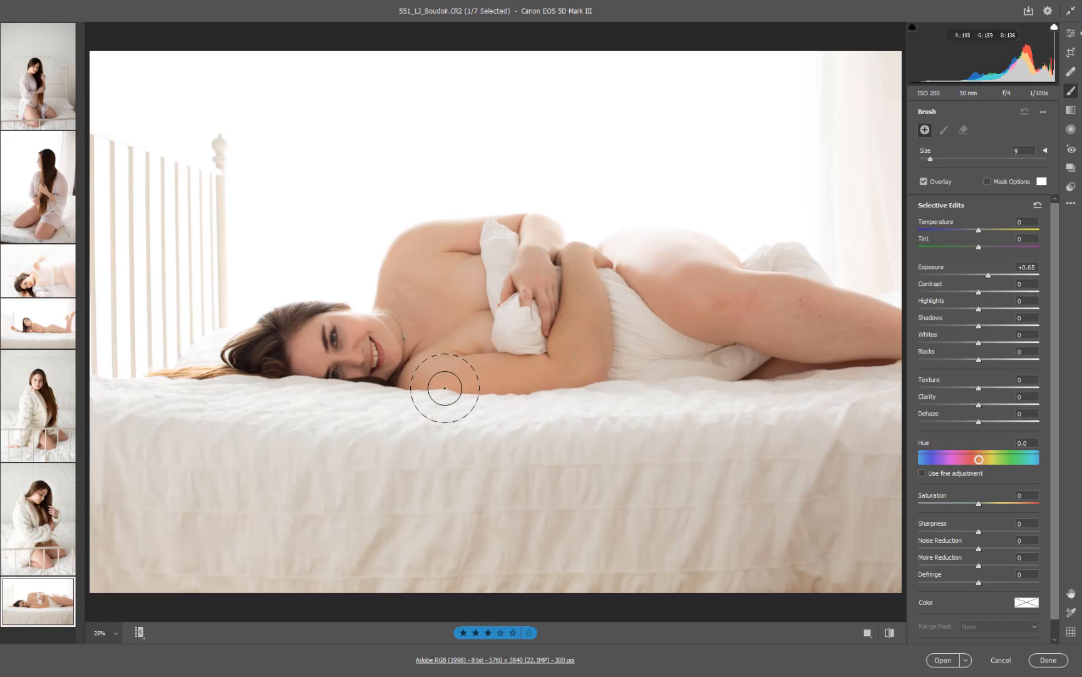
key(e)
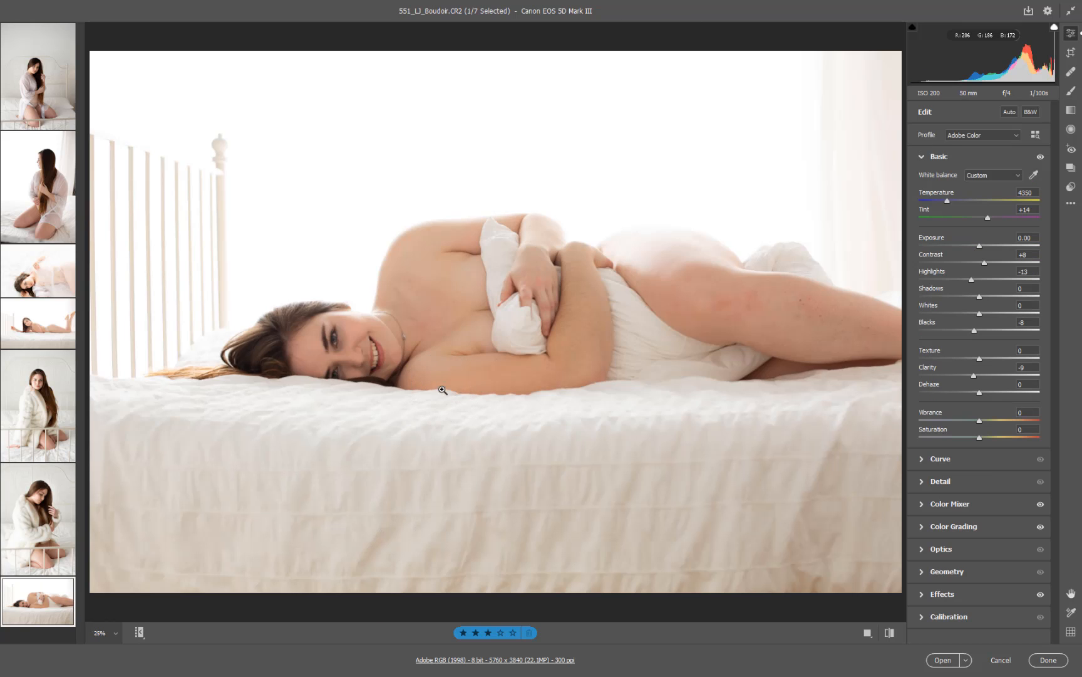
drag(979, 246, 983, 246)
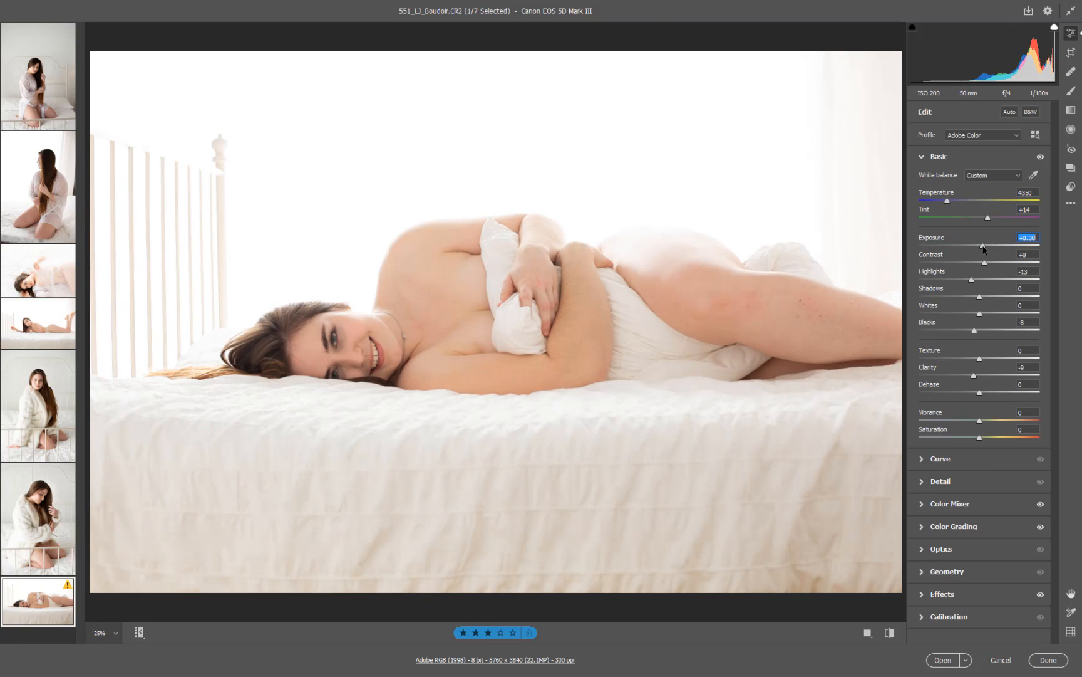
Paint a brightening adjustment brush over the face in 551_LJ_Boudoir.CR2 and set the brush Exposure to +0.35.
key(k)
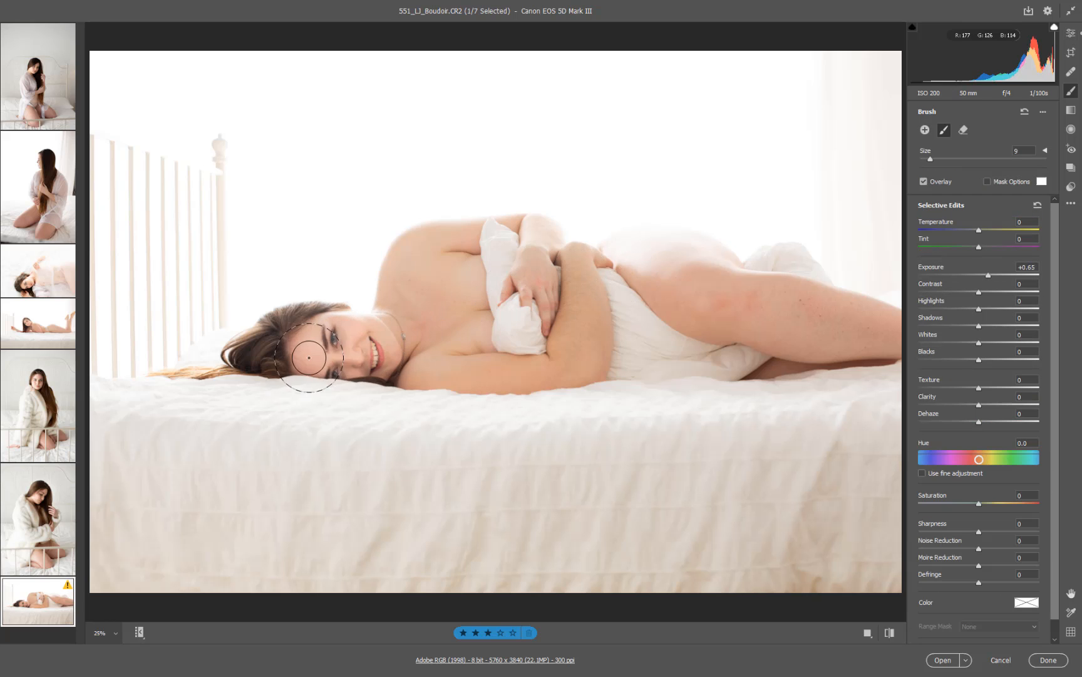
drag(379, 339, 433, 358)
drag(988, 276, 947, 289)
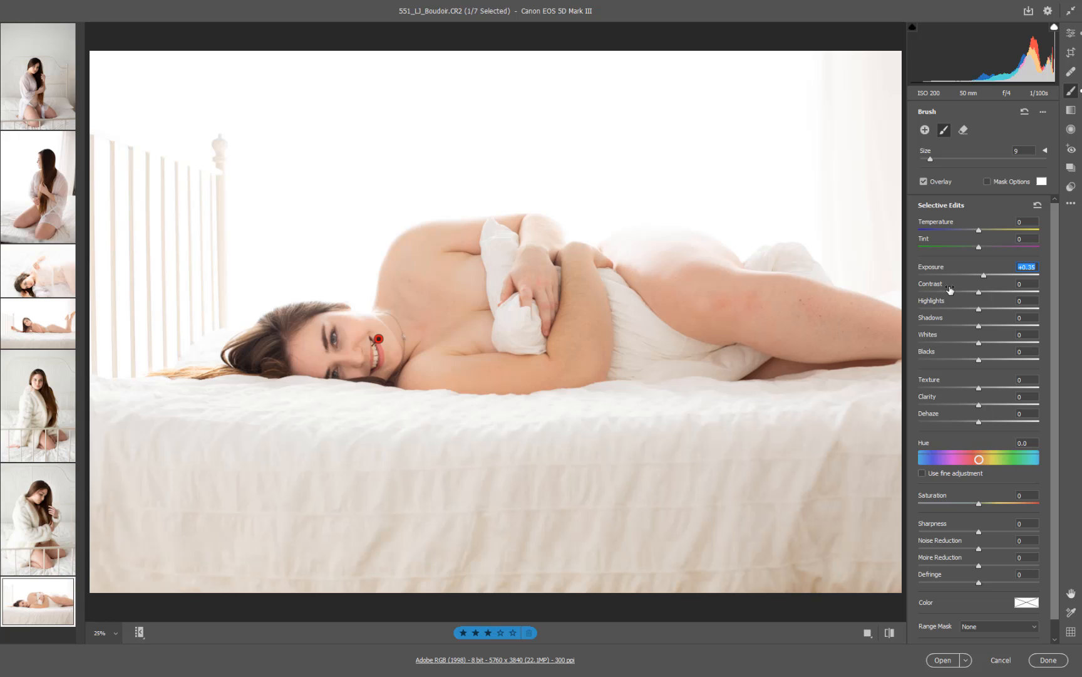